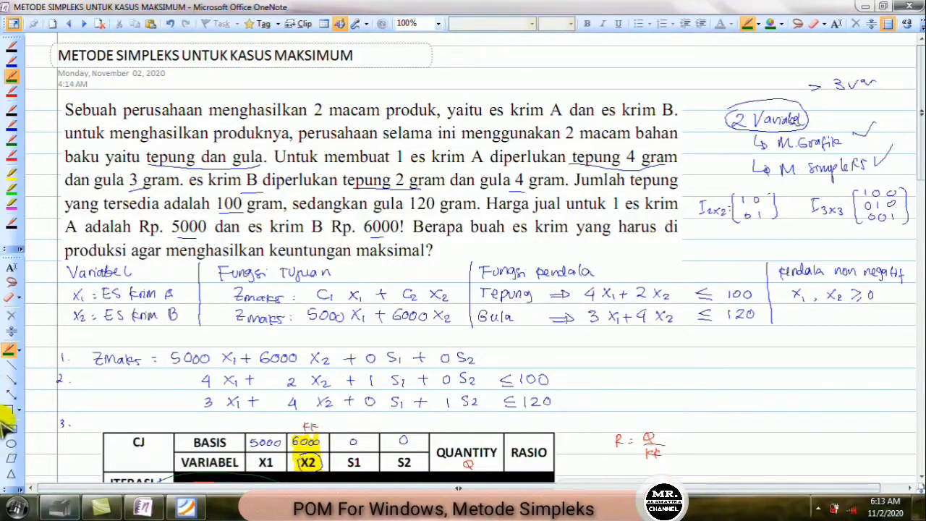
Launch POM-QM for Windows 3 and load the Linear Programming module.
click(16, 506)
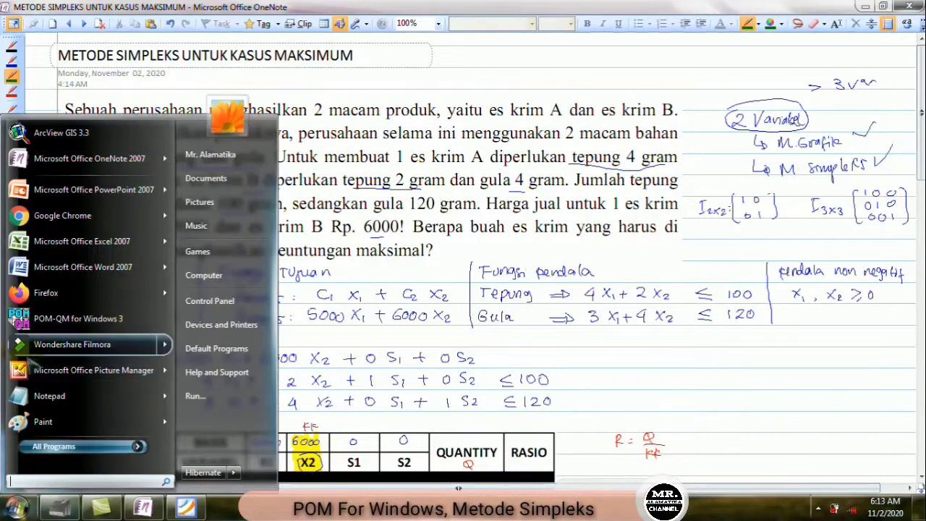
click(59, 316)
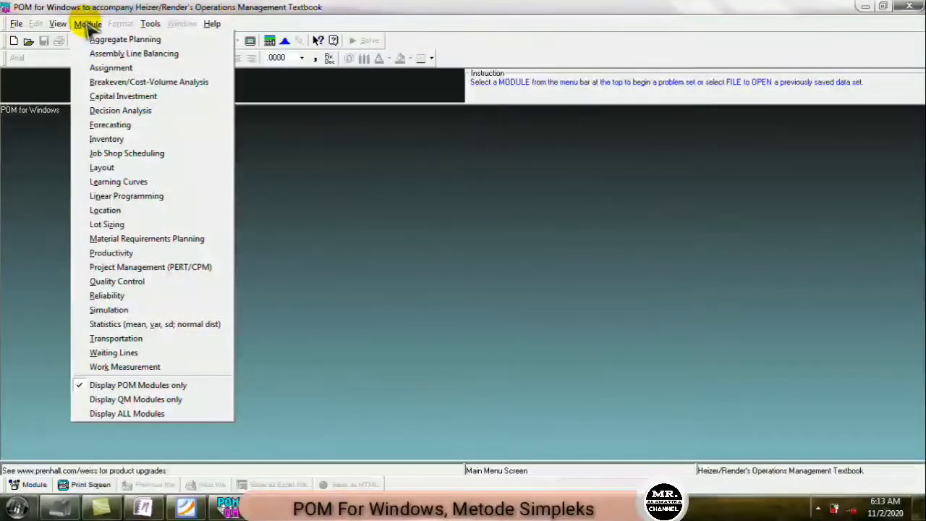
click(143, 200)
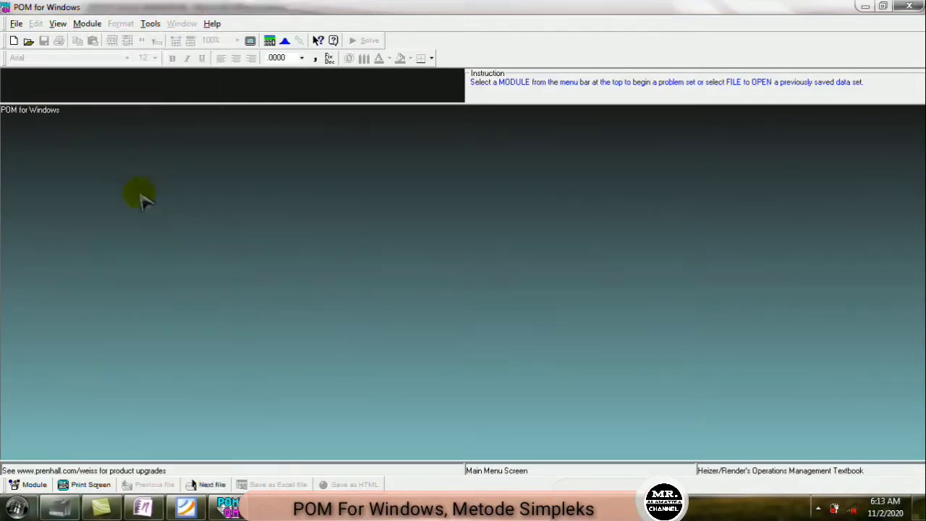
Create a new data set titled "Perusahaan Es Krim" with 2 constraints, 2 variables and a Maximize objective.
click(16, 25)
click(16, 24)
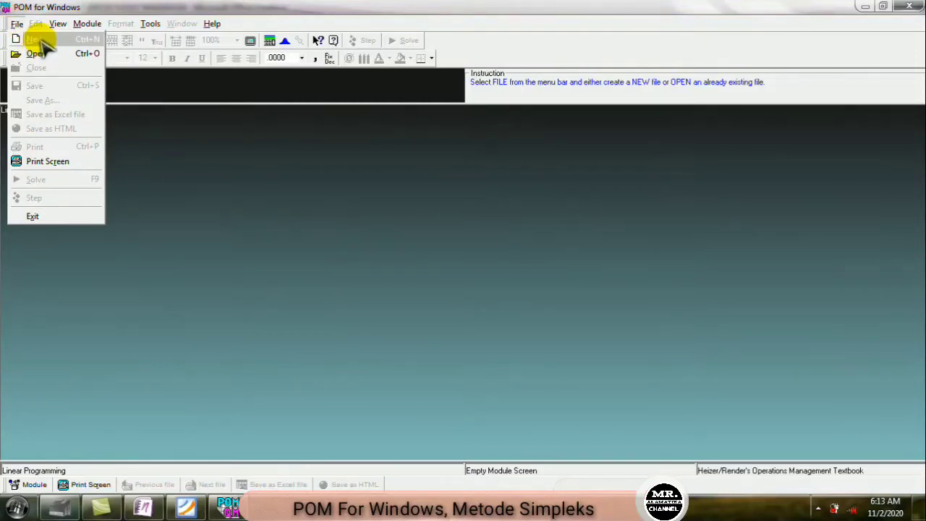
click(38, 39)
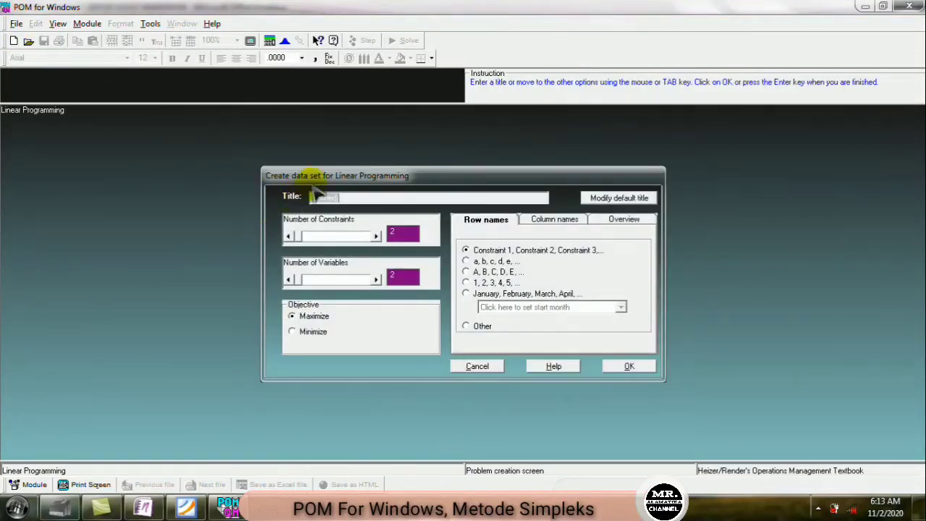
drag(323, 181, 306, 215)
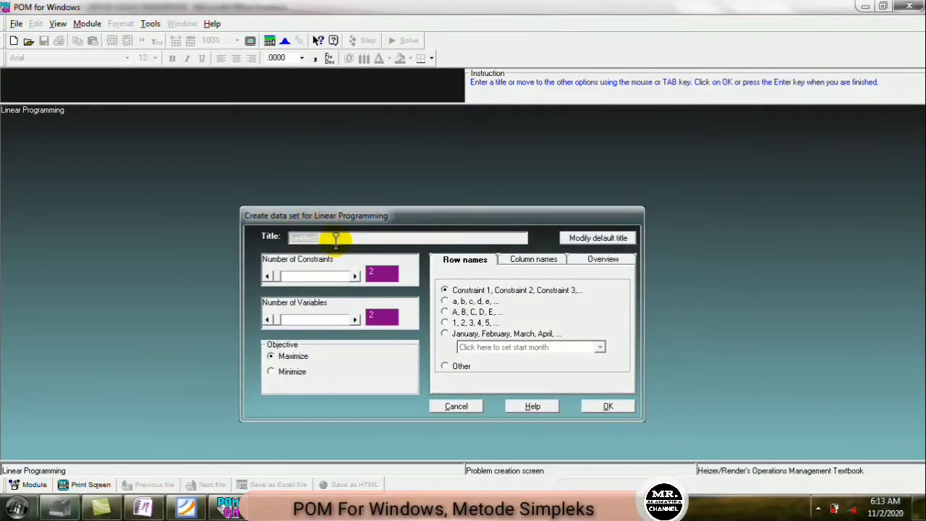
text(P)
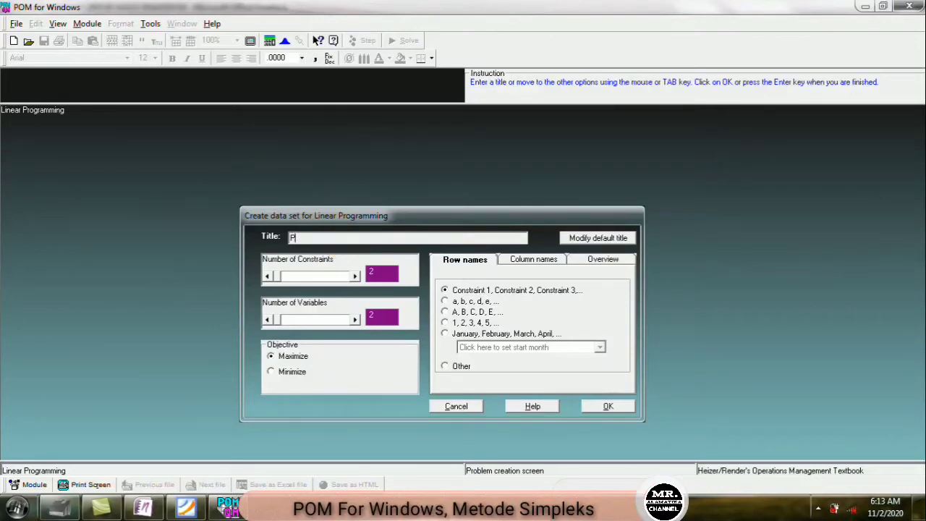
text(erusahaan )
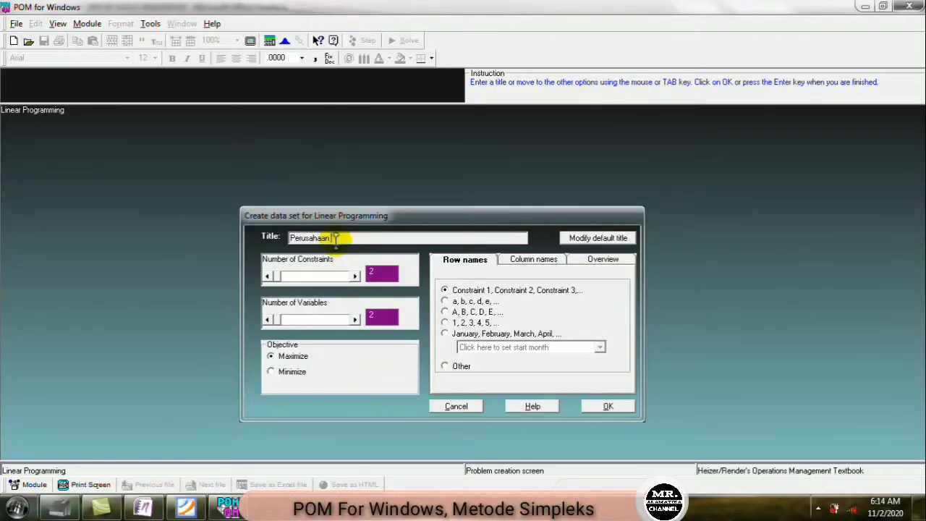
text(Es Krim)
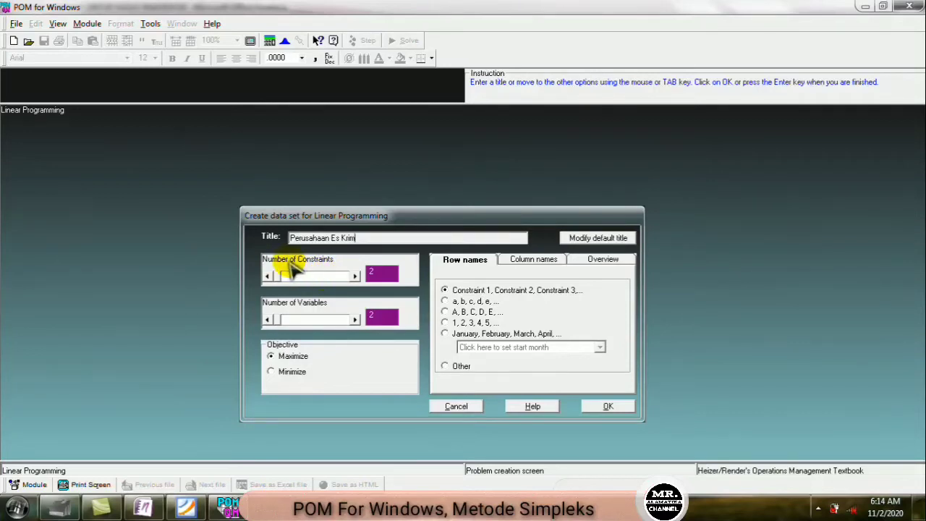
click(608, 408)
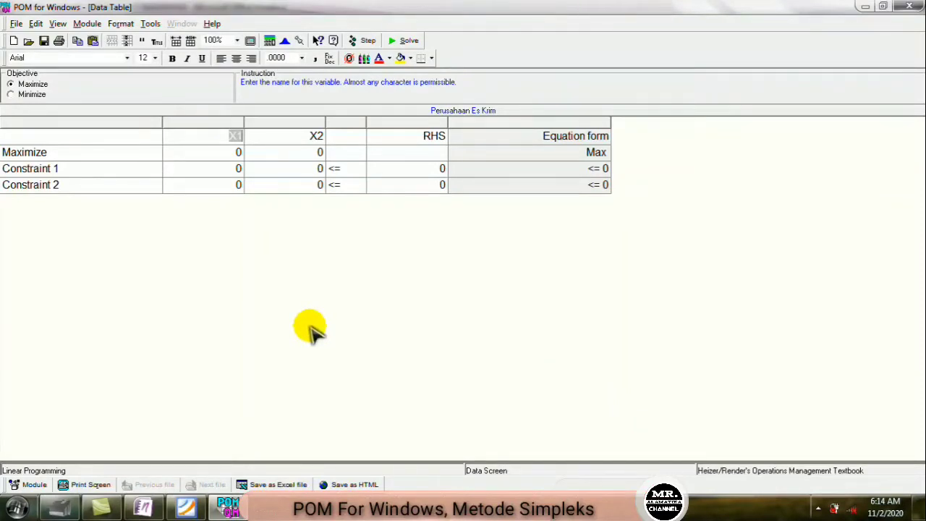
Shrink the data window so the notes show beside and below it, and enter Maximize coefficients of 5000 for X1 and 6000 for X2.
key(super+Left)
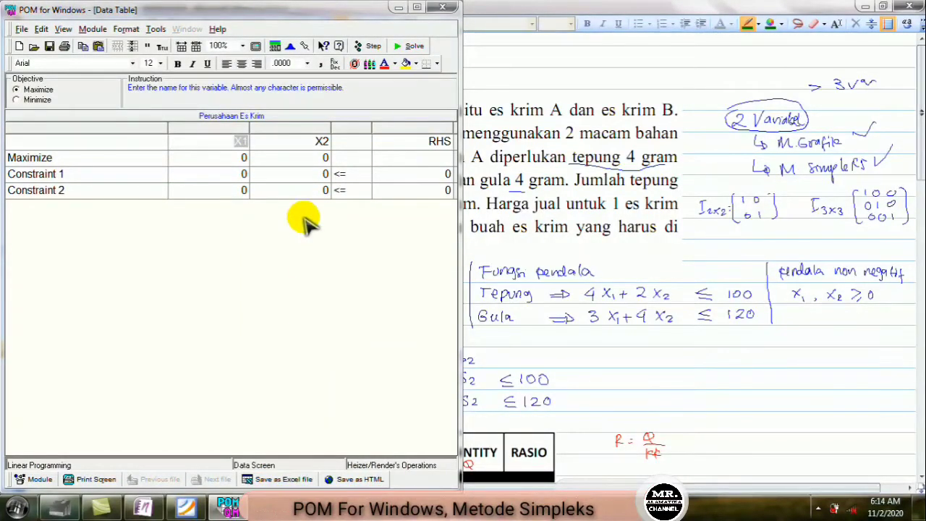
drag(276, 491, 278, 253)
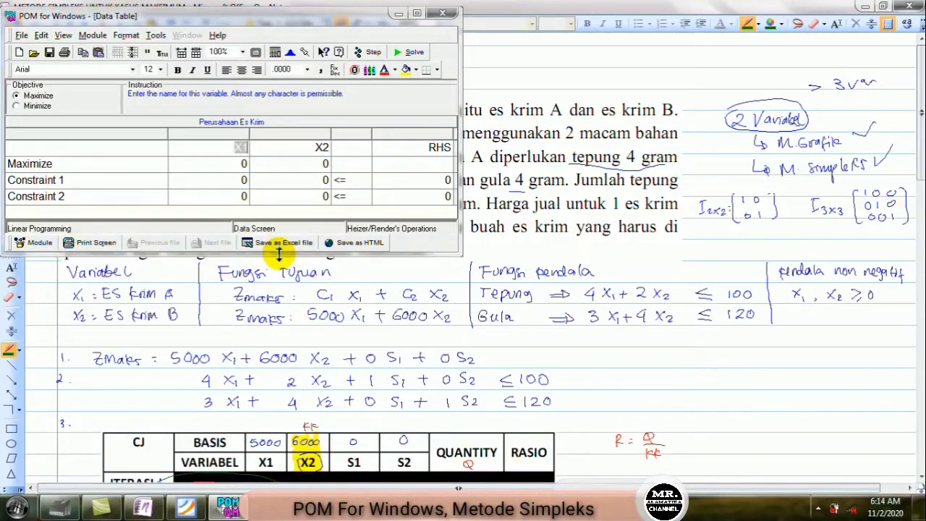
click(202, 164)
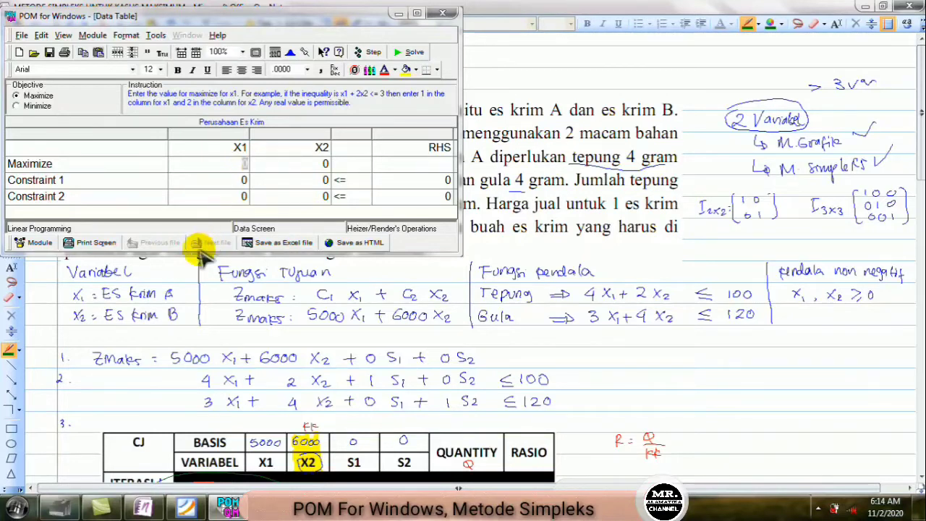
text(5000)
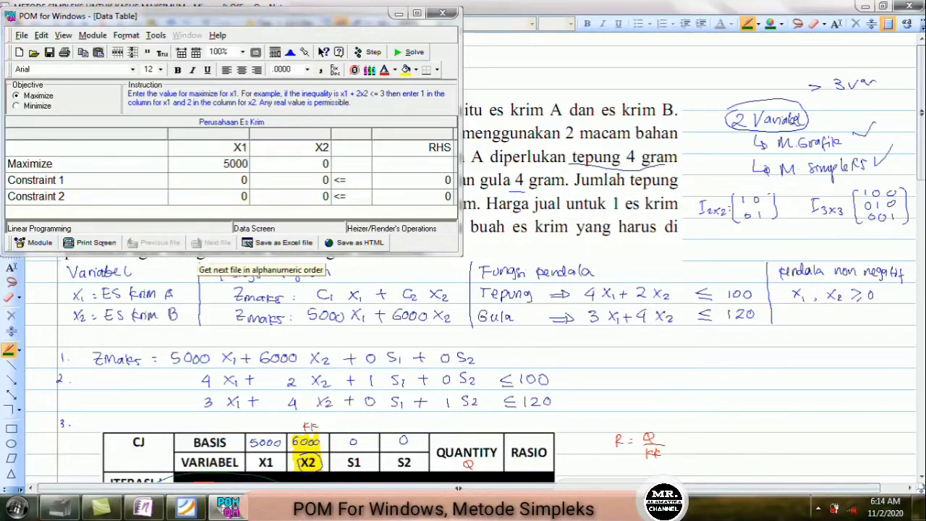
drag(271, 170, 346, 164)
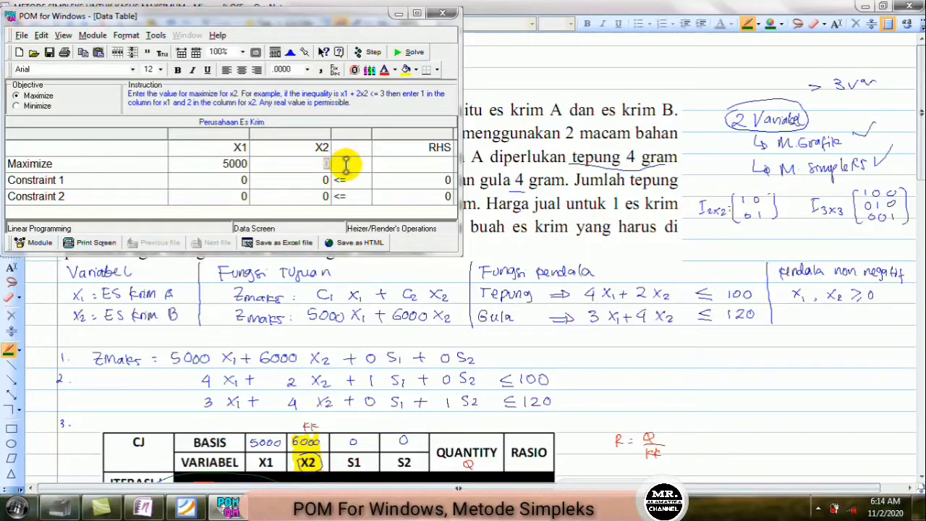
text(6000)
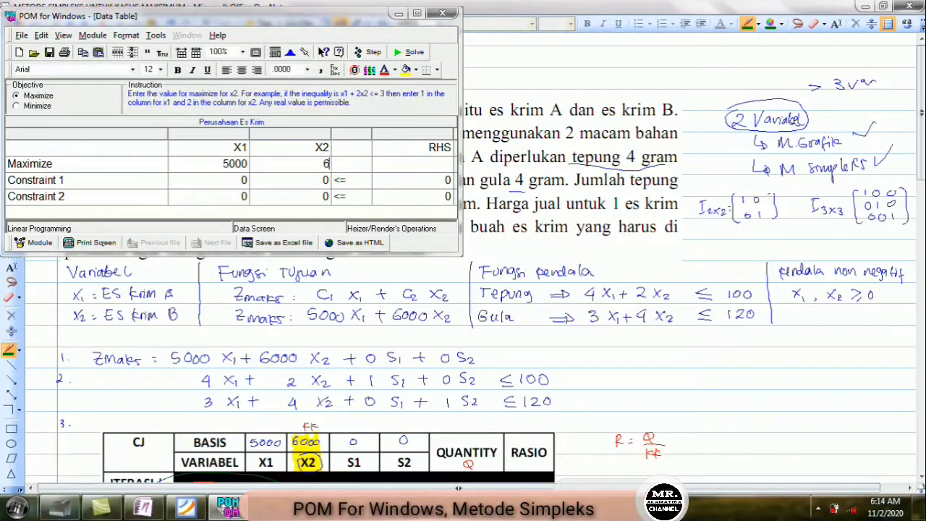
Rename Constraint 1 as "Tepung" and Constraint 2 as "Gula".
click(223, 179)
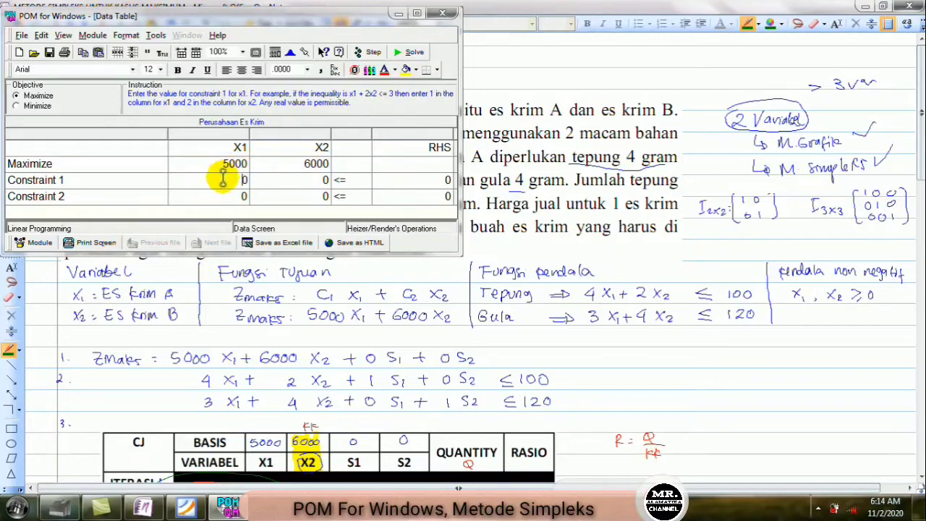
click(97, 178)
drag(96, 178, 3, 176)
text(Tepung)
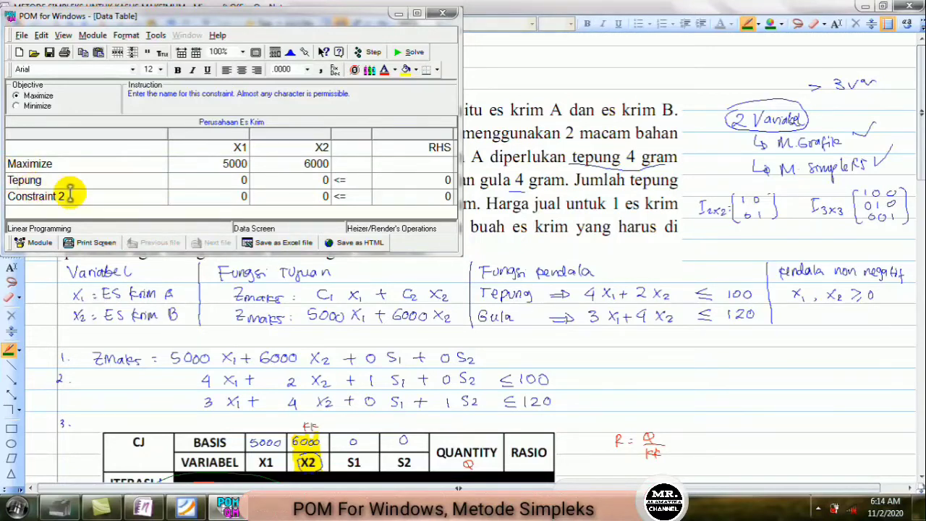
drag(69, 196, 3, 196)
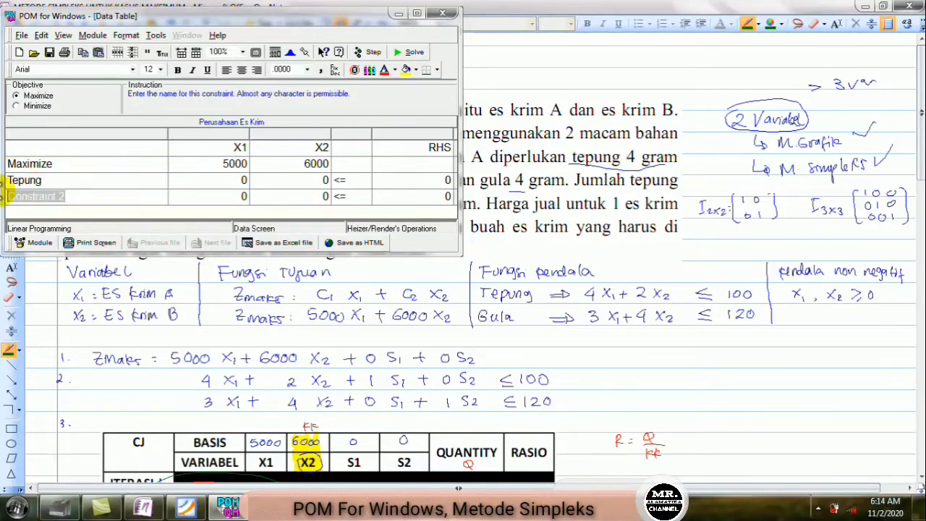
text(Gula)
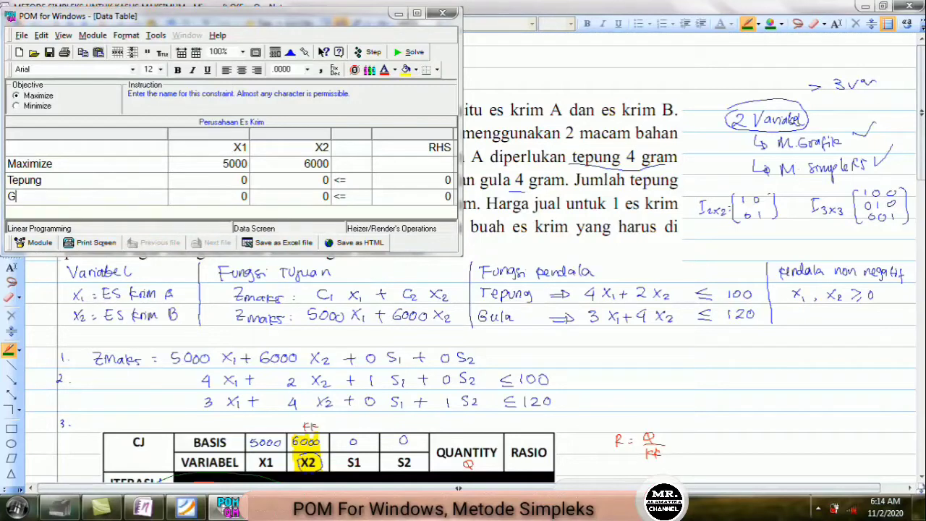
Fill in the Tepung constraint with 4 for X1, 2 for X2 and an RHS of 100.
click(194, 181)
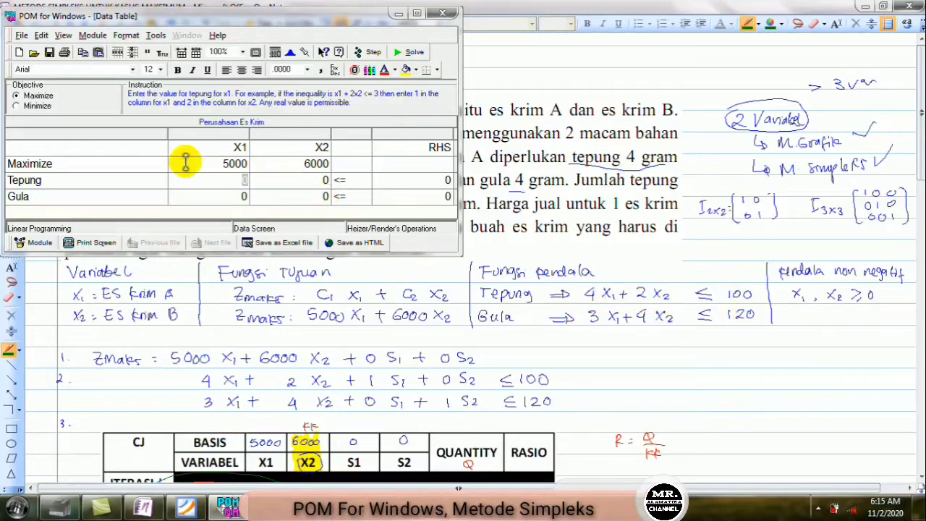
text(4)
key(Return)
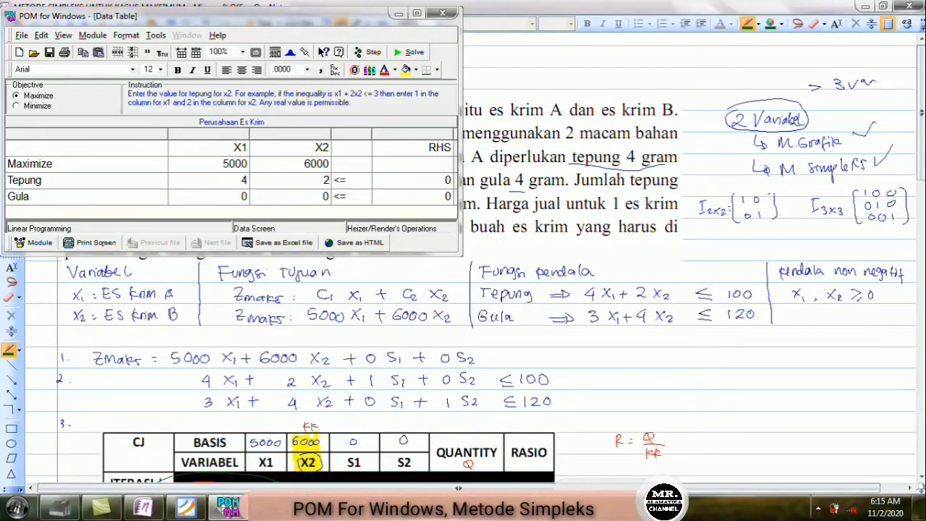
text(2)
key(Return)
key(Return)
text(1)
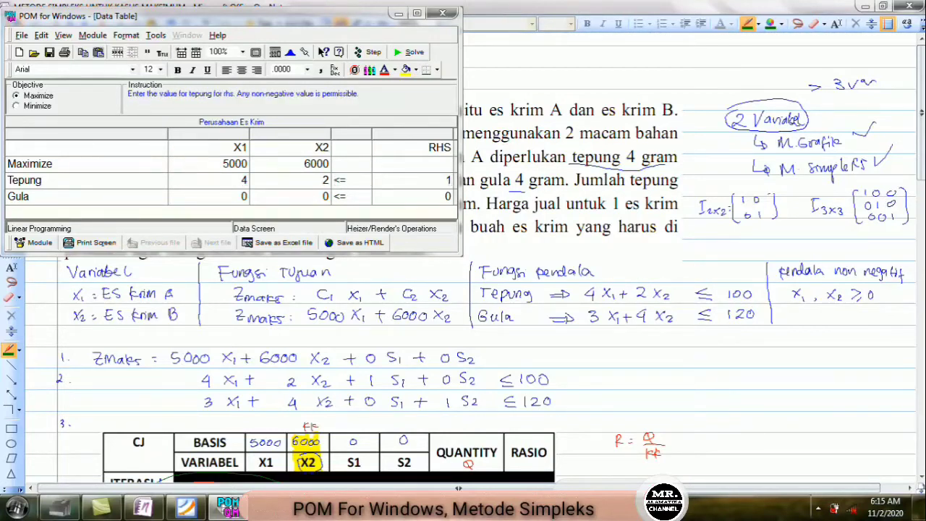
text(00)
key(Return)
Fill in the Gula constraint with 3 for X1, 4 for X2 and an RHS of 120.
key(Return)
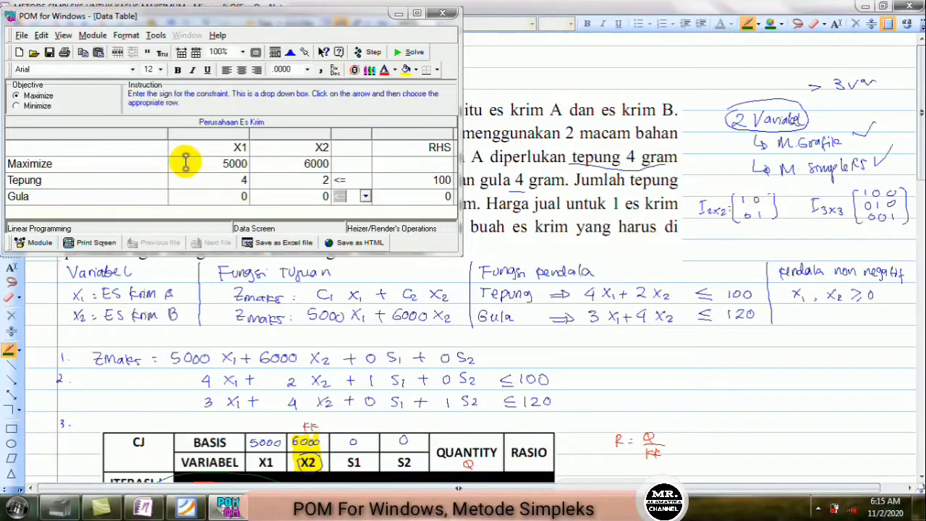
key(Left)
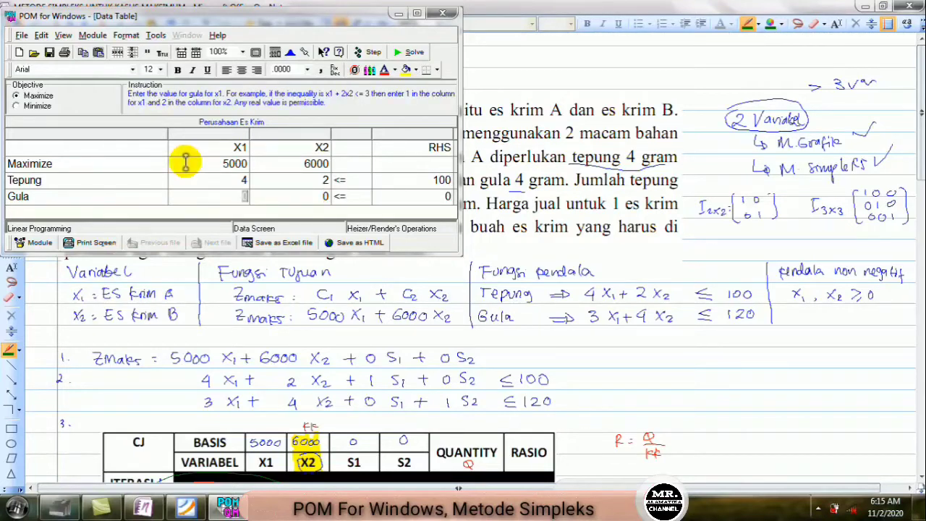
text(3)
key(Return)
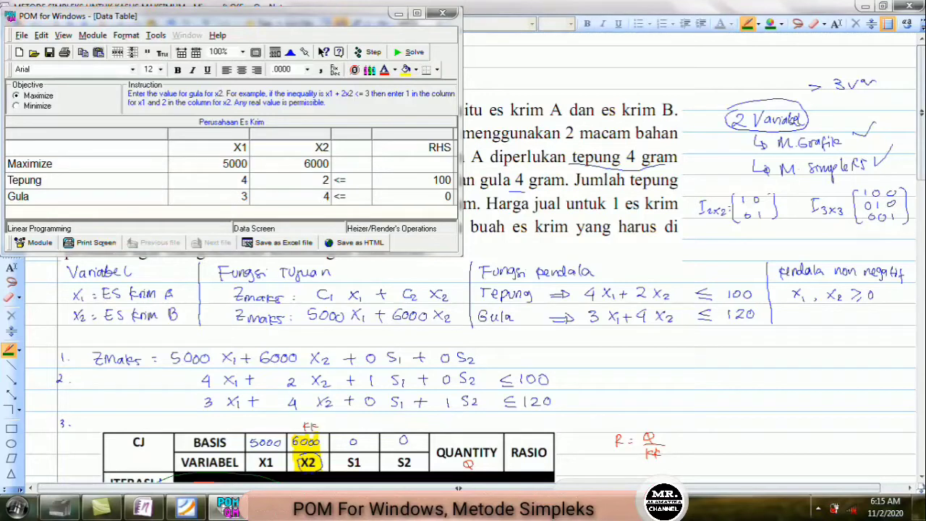
text(4)
key(Return)
text(12)
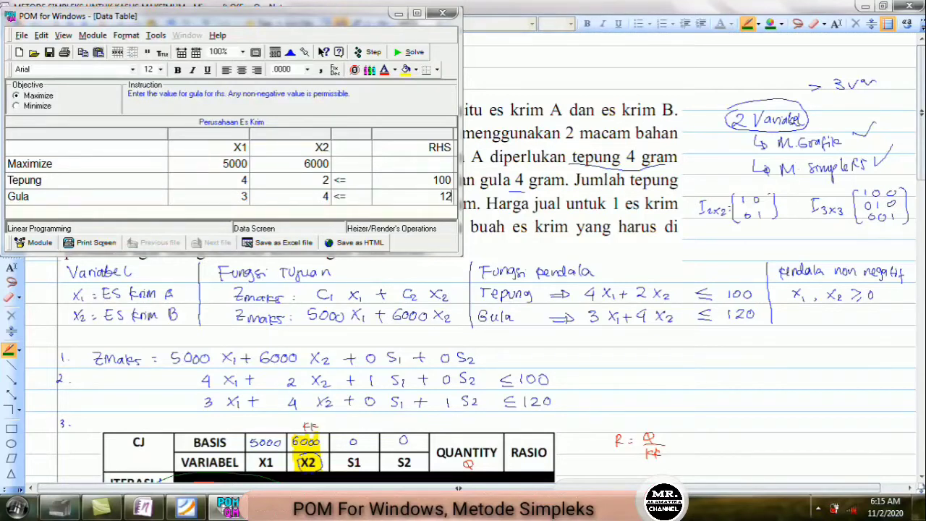
text(0)
key(Up)
key(Up)
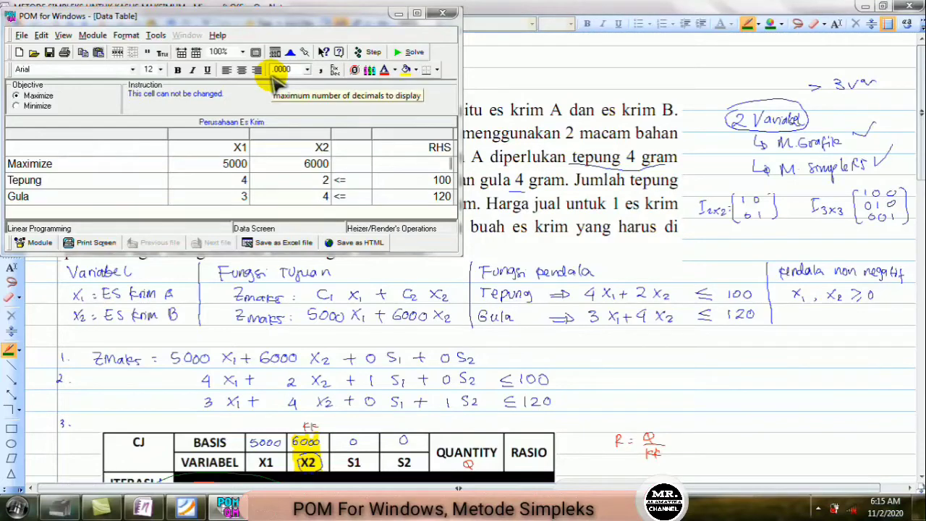
Maximize the data window, solve the linear programming problem and display the solution graph.
click(416, 13)
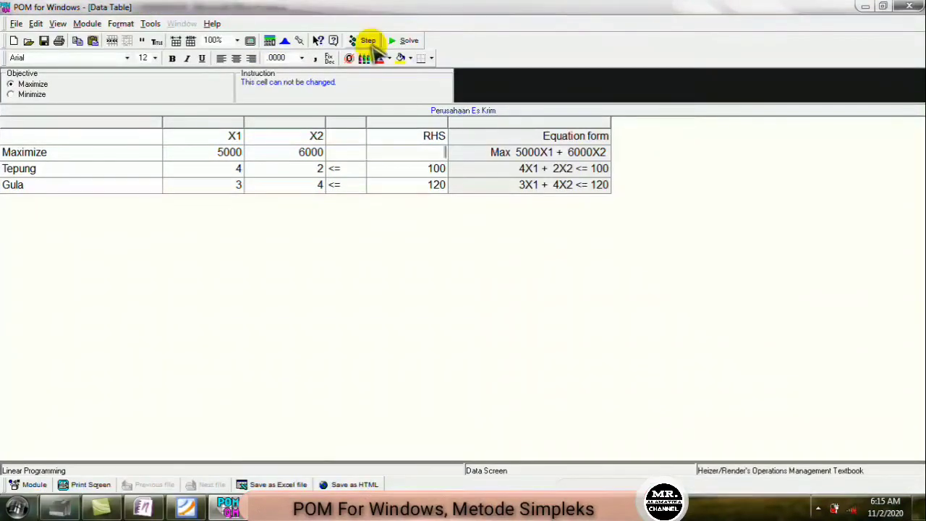
click(403, 42)
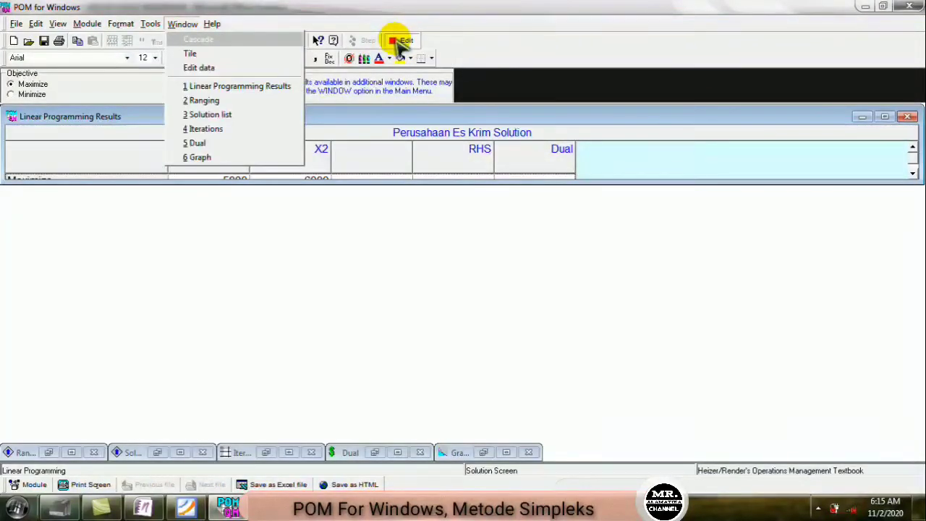
click(271, 157)
Examine the graph's feasible region and compare the Z values of the corner points.
mouse_move(309, 316)
mouse_down()
mouse_move(307, 341)
mouse_move(306, 326)
mouse_move(325, 328)
mouse_move(355, 311)
mouse_move(398, 321)
mouse_up()
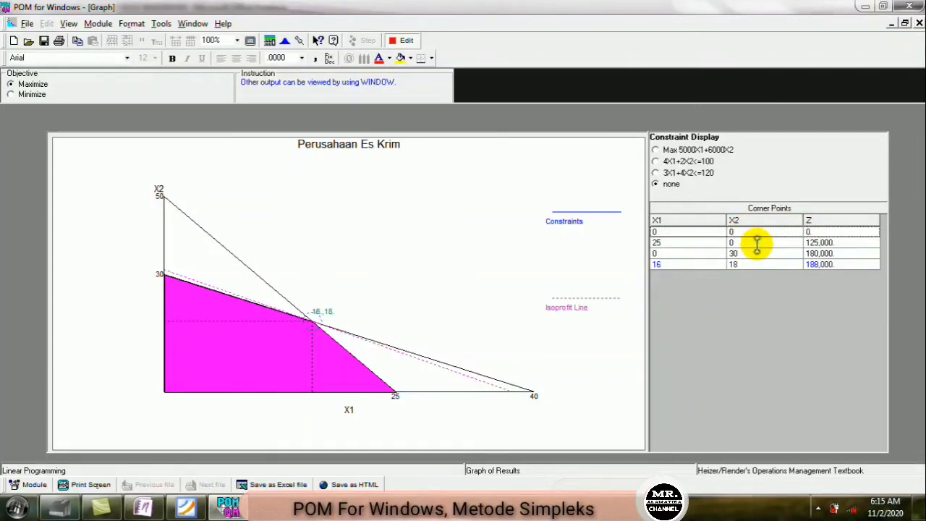
click(675, 244)
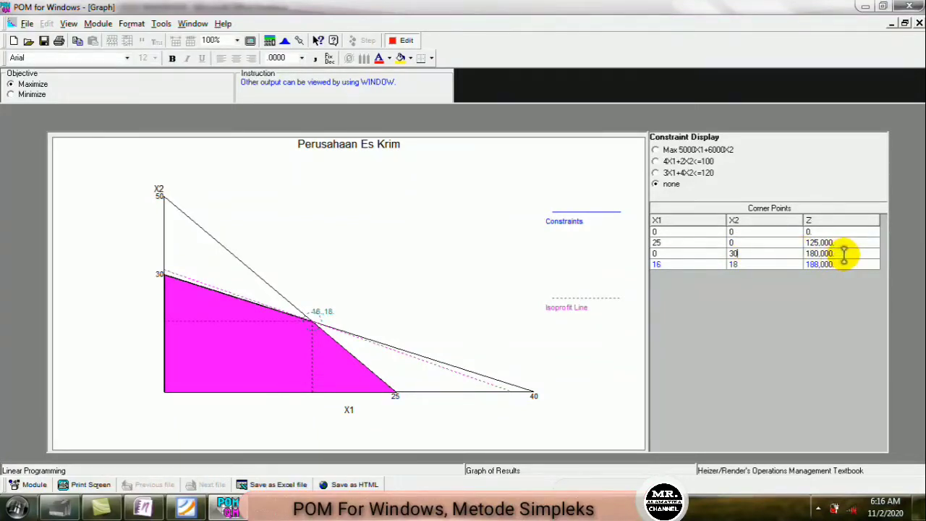
click(695, 263)
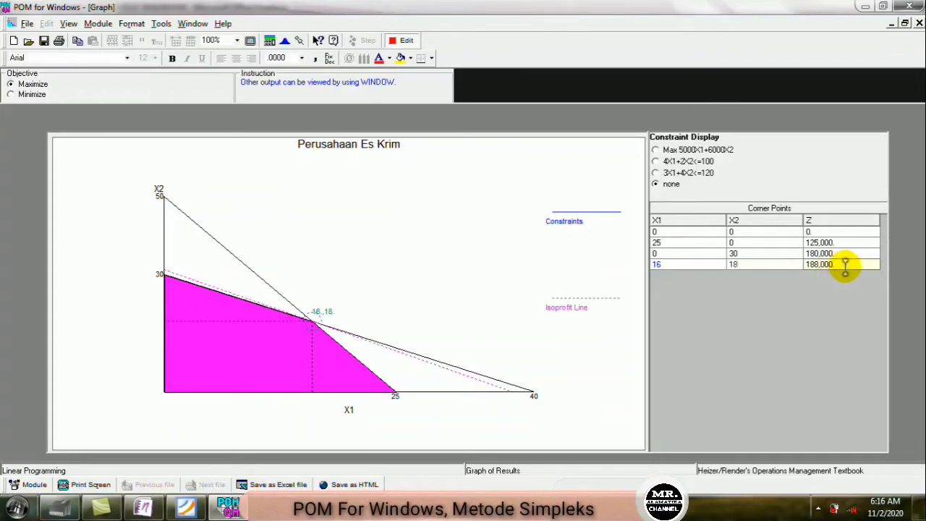
Switch to the OneNote notes and review the iteration 3 simplex table and the written conclusion.
click(143, 507)
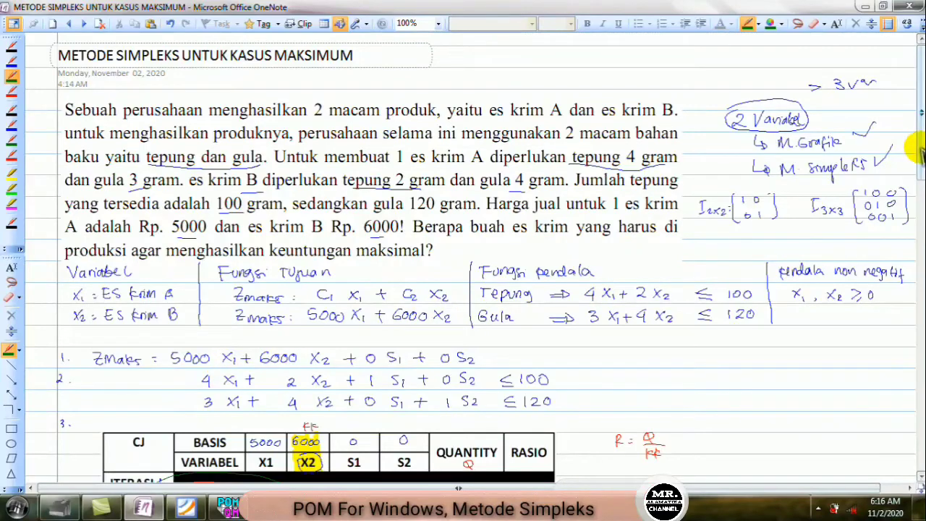
drag(916, 152, 913, 410)
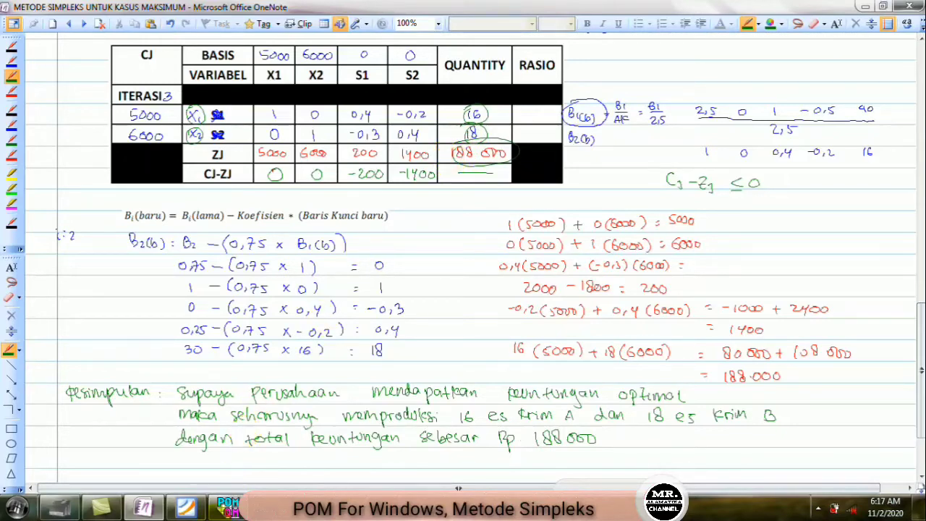
Switch back to POM for Windows, display the Iterations results and examine the simplex tables of all three iterations.
click(228, 505)
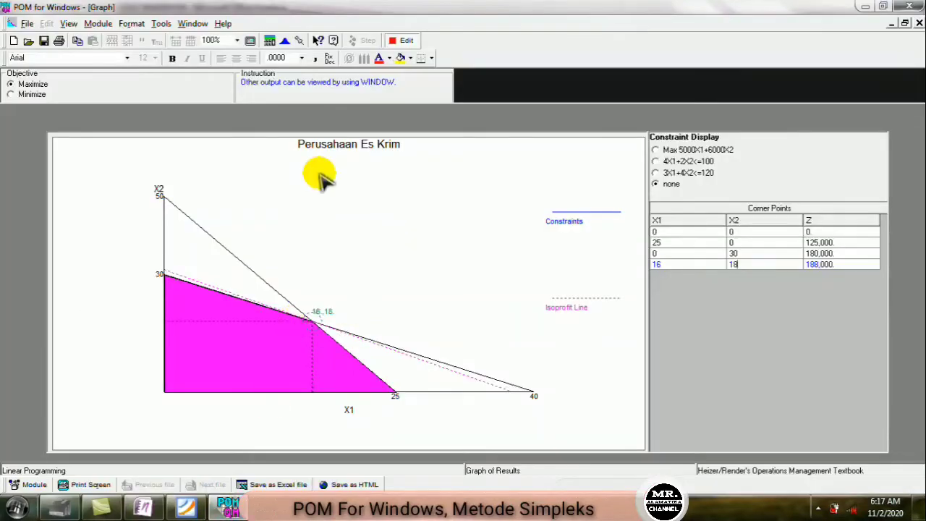
click(186, 24)
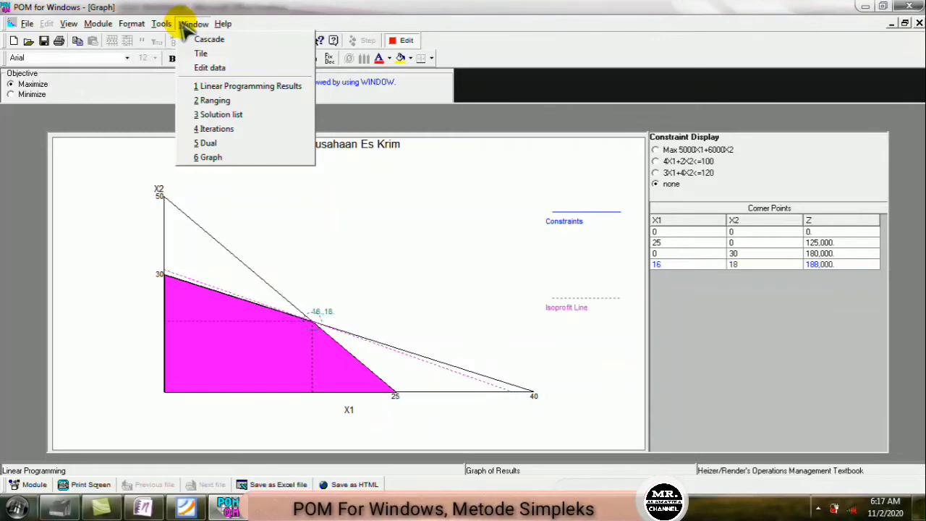
click(225, 130)
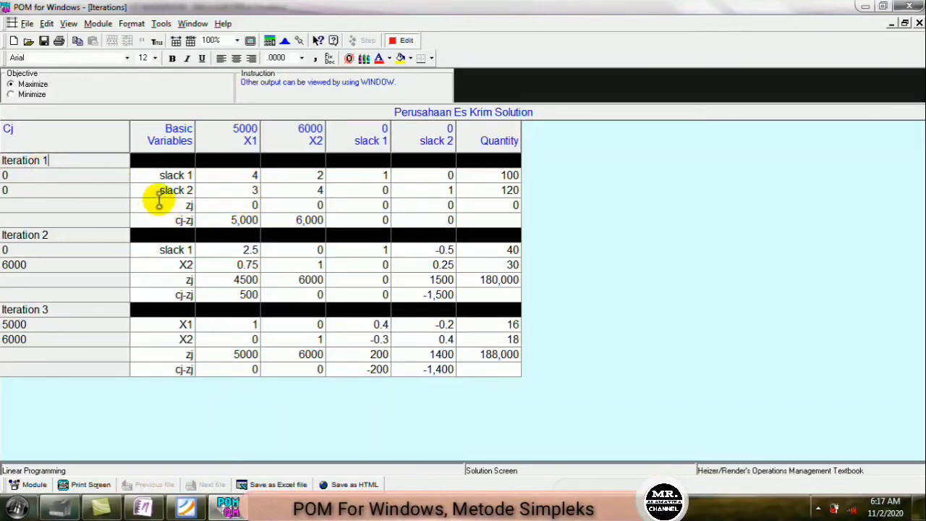
click(46, 190)
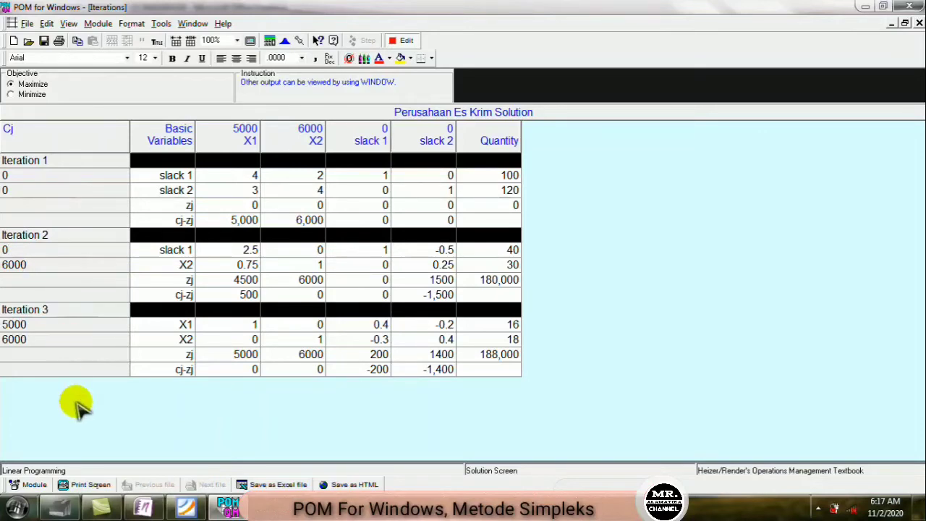
click(29, 339)
Switch to the OneNote notes and bring the handwritten iteration 2 and iteration 3 tables into view together.
click(143, 507)
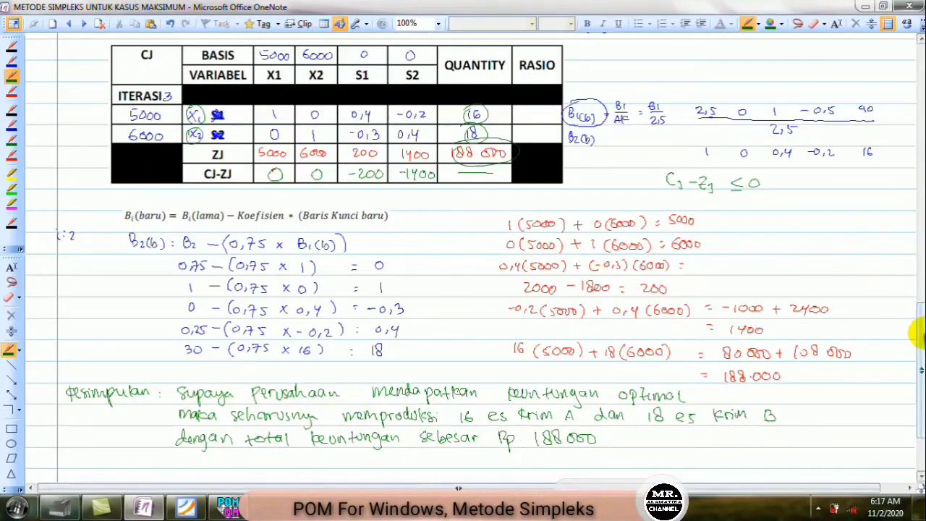
drag(921, 337, 922, 249)
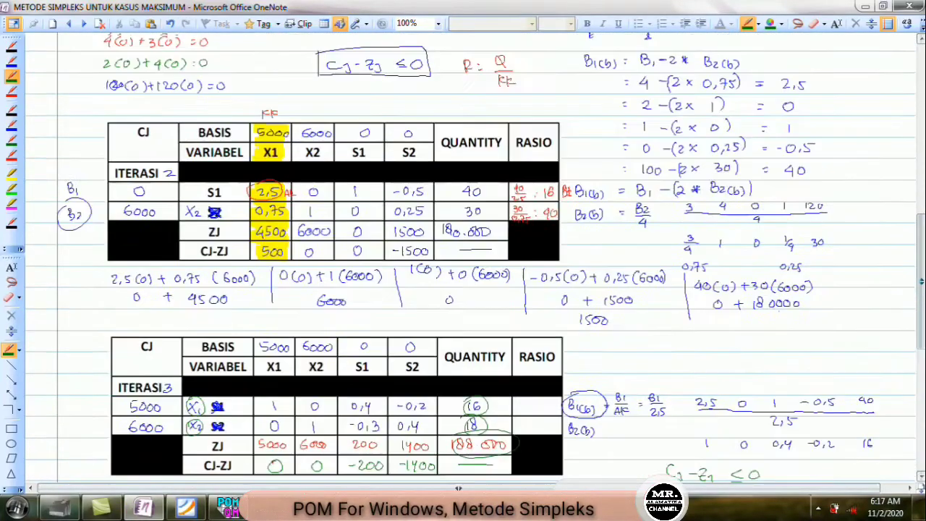
mouse_move(921, 281)
mouse_down()
mouse_move(921, 228)
mouse_move(922, 315)
mouse_move(916, 168)
mouse_move(917, 266)
mouse_up()
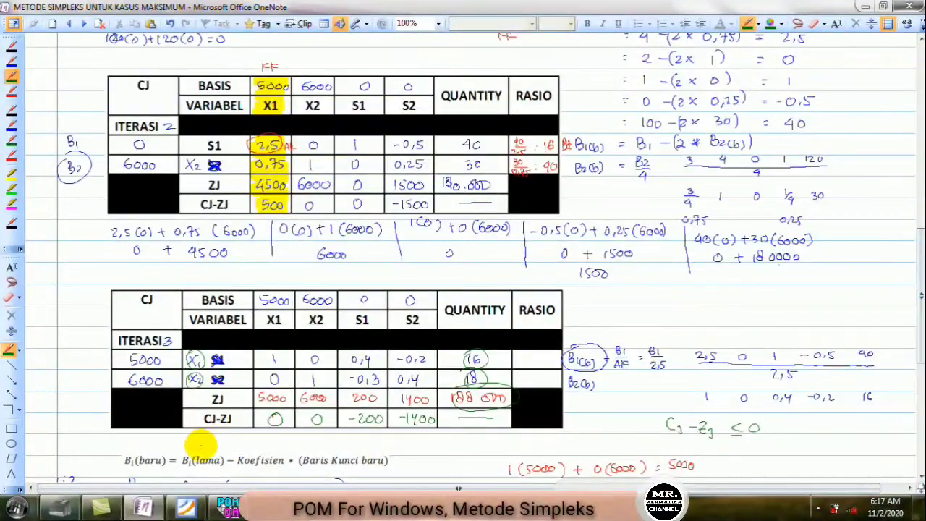
Place the POM for Windows Iterations window beside the OneNote notes and narrow it to uncover more of the handwritten tables.
click(228, 505)
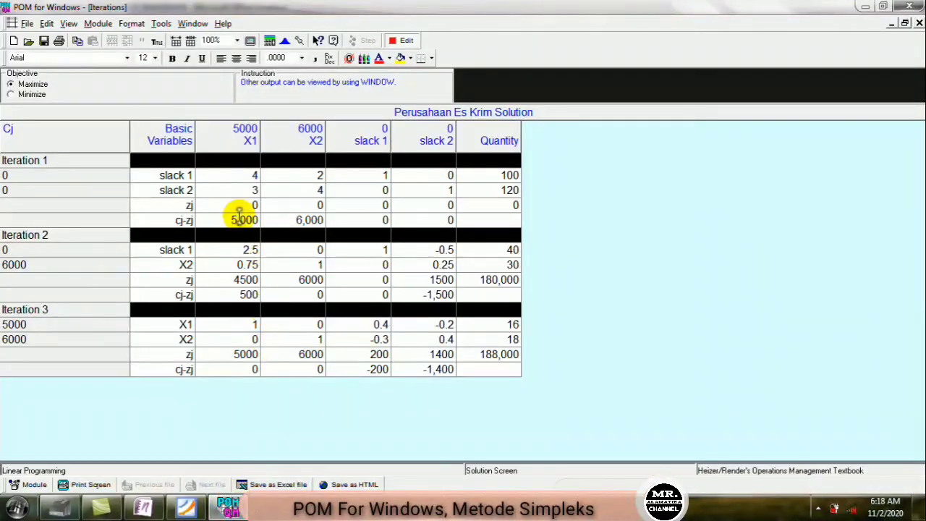
key(super+Right)
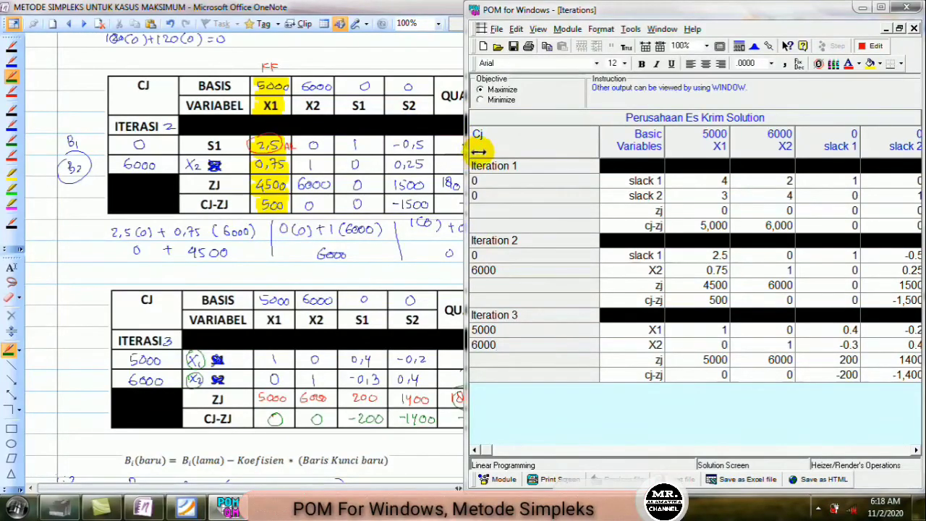
drag(467, 149, 522, 149)
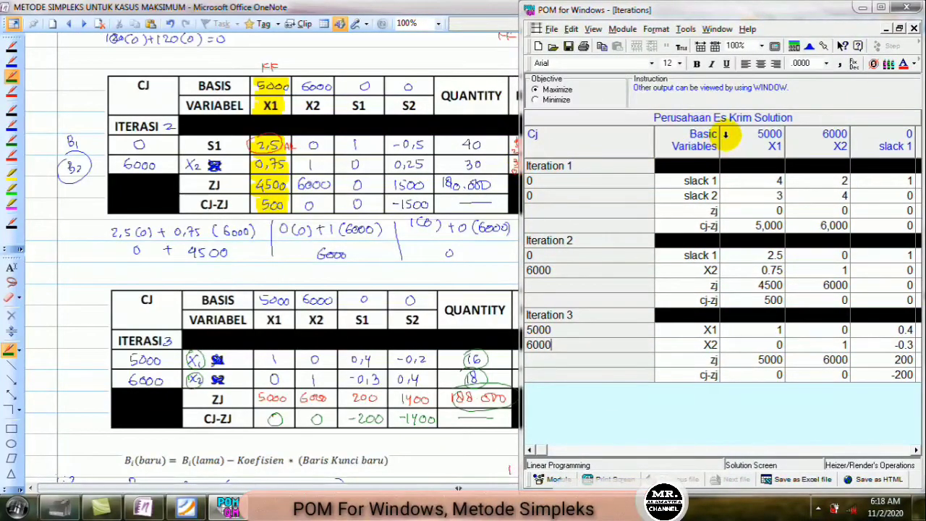
Narrow the Iterations table's columns and shrink the window further, keeping slack 2 wide enough to show its full values.
drag(720, 134, 698, 136)
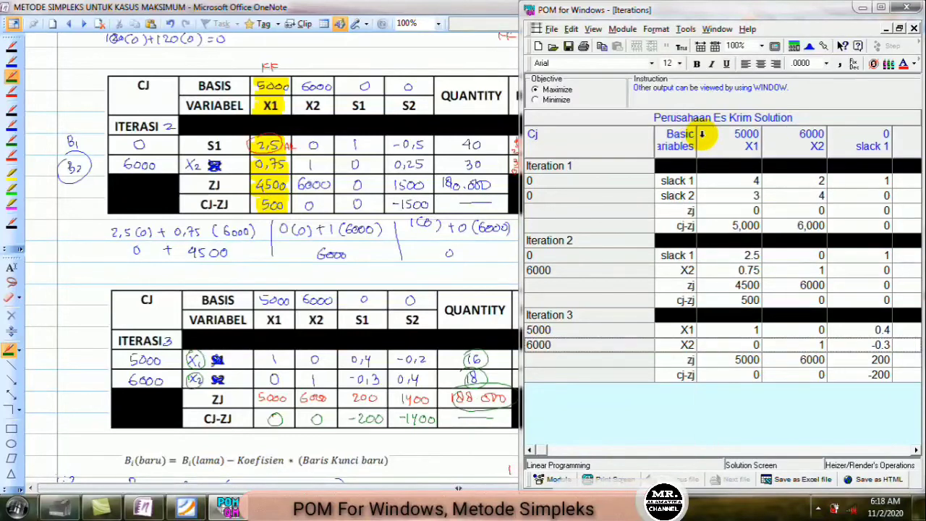
drag(763, 134, 742, 134)
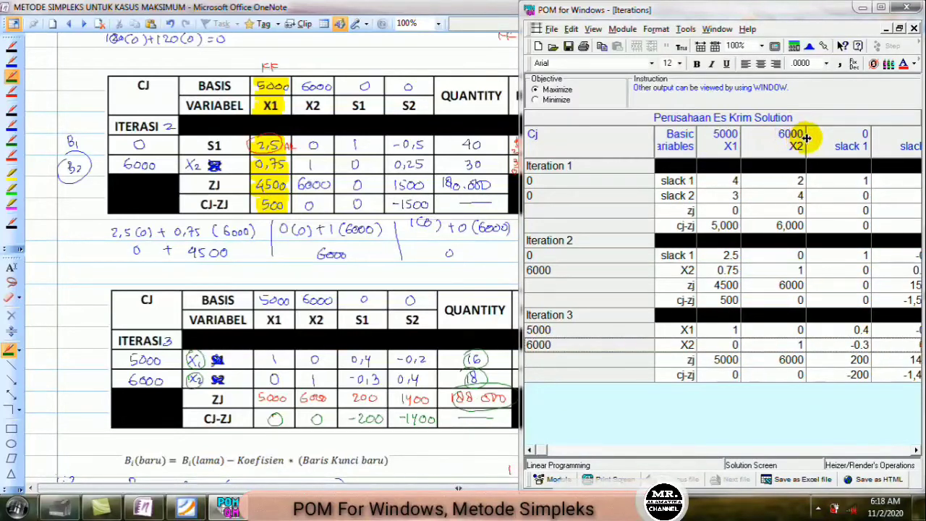
drag(807, 137, 783, 137)
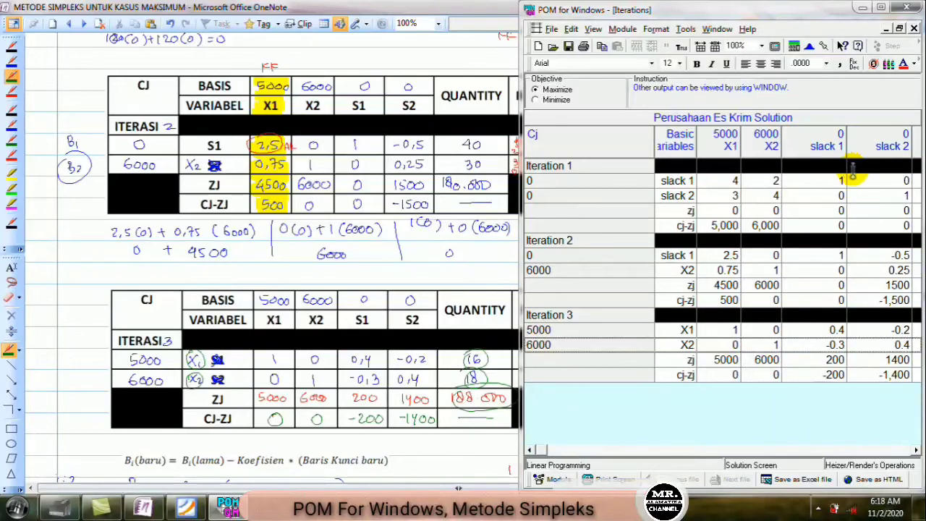
drag(846, 147, 817, 147)
drag(881, 147, 847, 149)
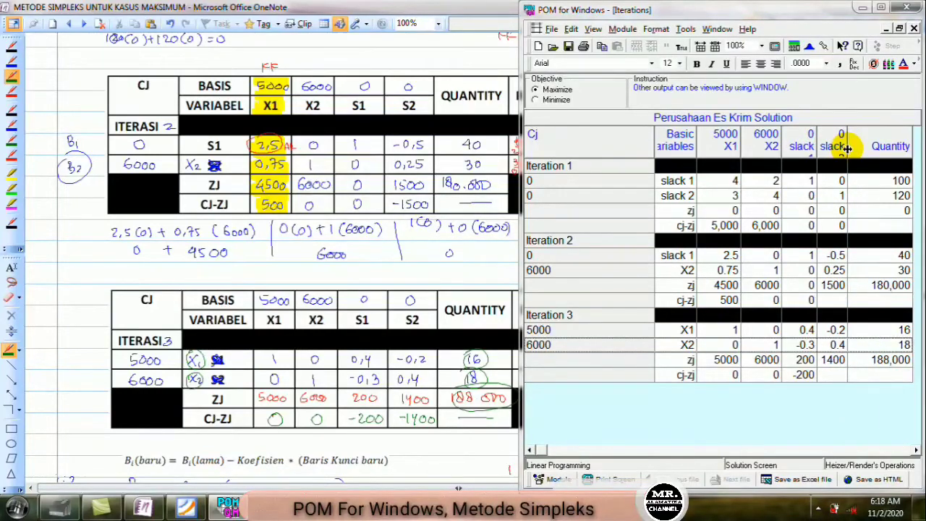
mouse_move(911, 131)
mouse_down()
mouse_move(887, 139)
mouse_move(902, 132)
mouse_up()
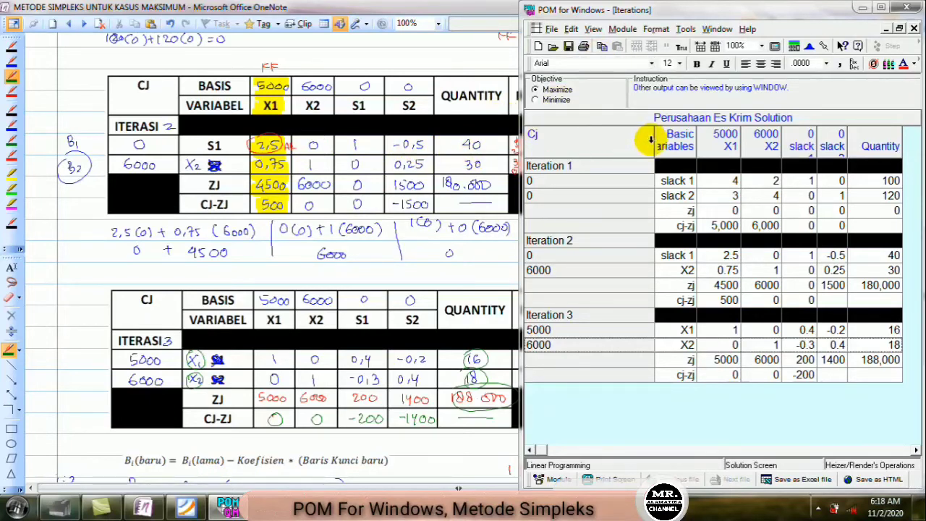
drag(654, 139, 595, 139)
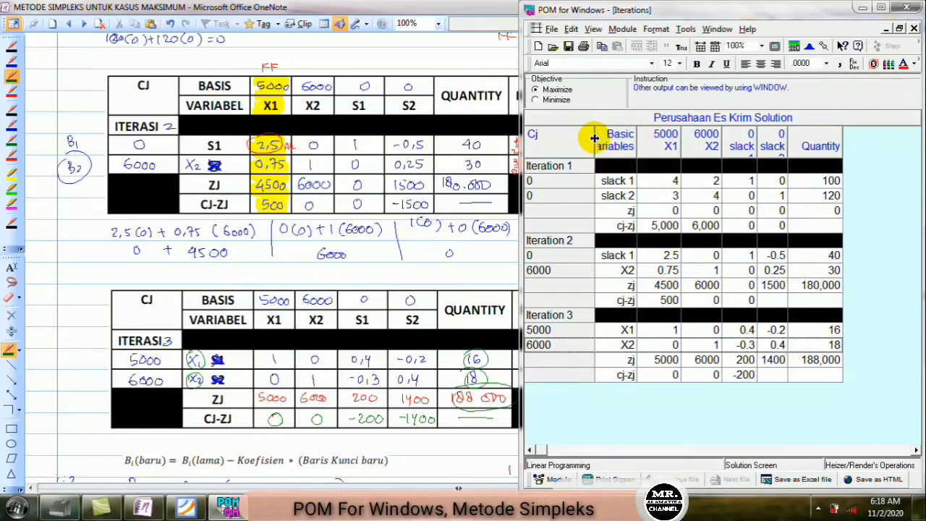
drag(530, 136, 568, 143)
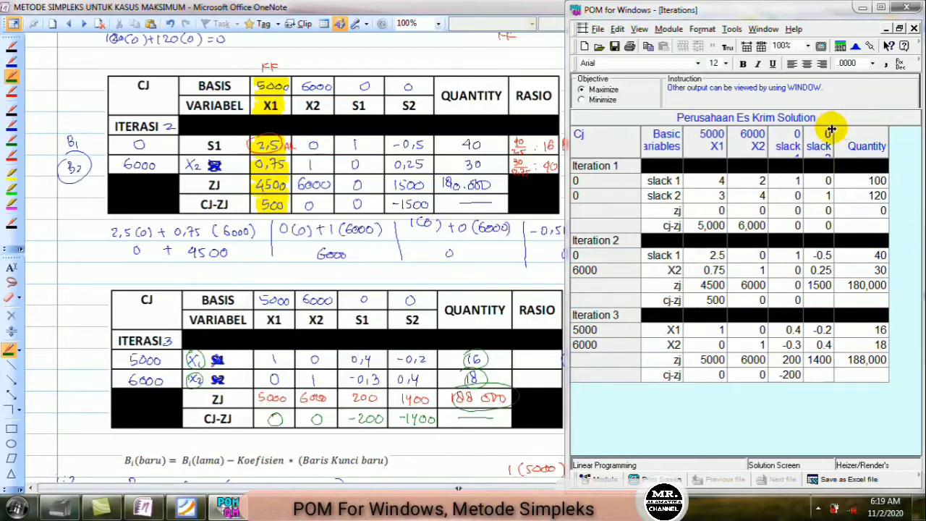
drag(832, 132, 841, 132)
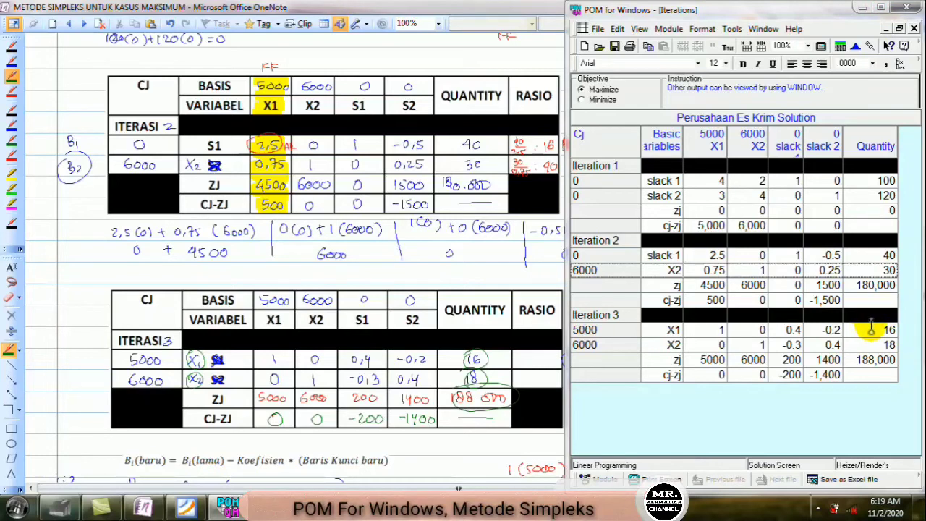
Compare the X1 and X2 rows and their quantities in iteration 3 with the handwritten simplex table.
click(671, 333)
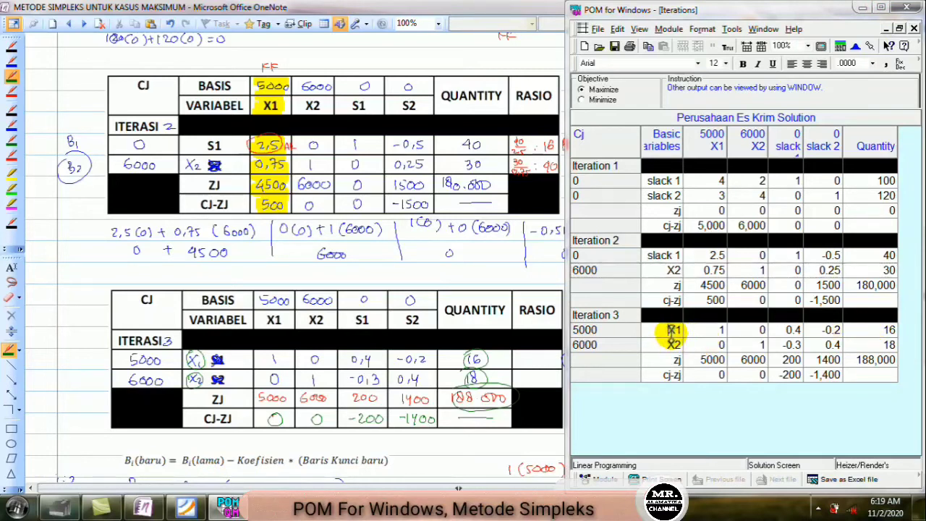
click(871, 332)
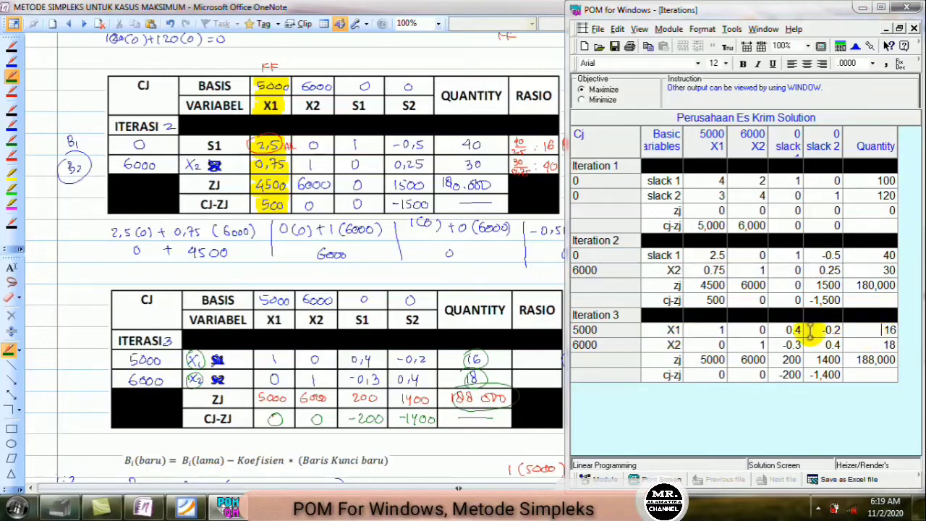
click(661, 347)
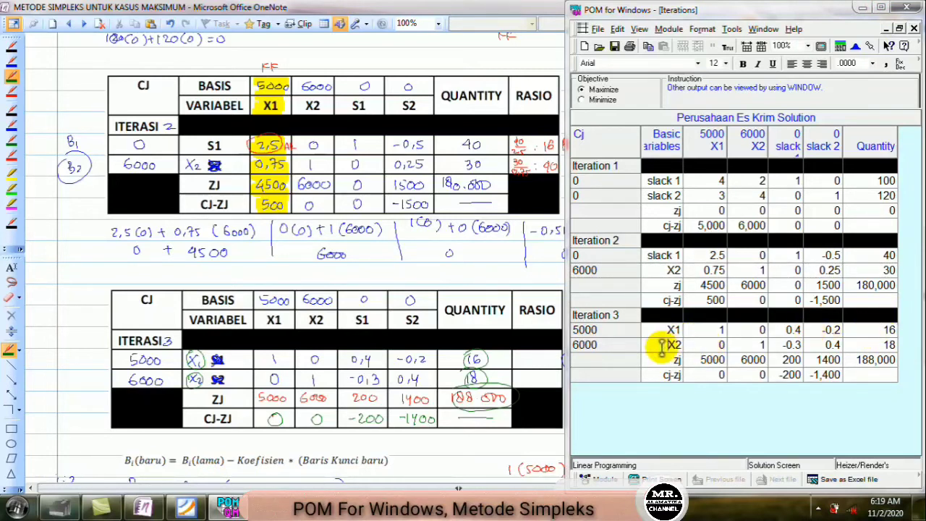
click(869, 344)
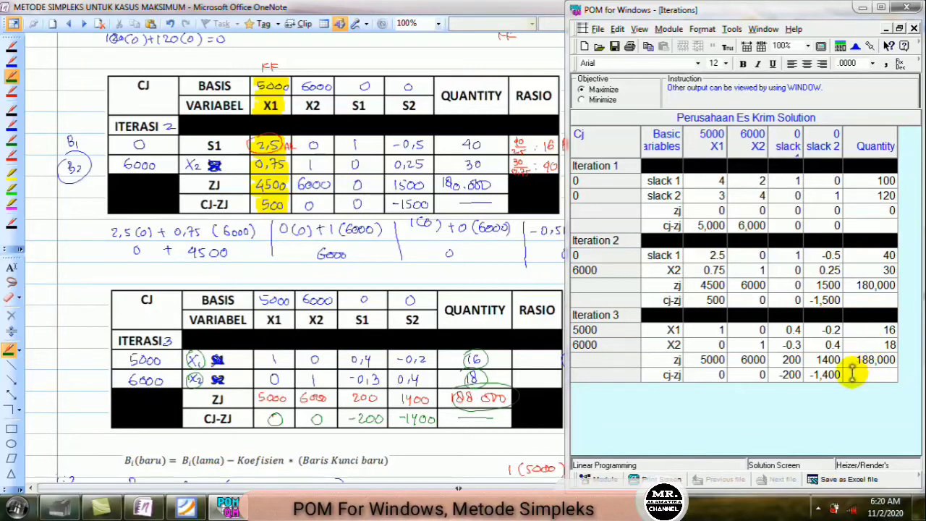
Maximize the POM window, display the Linear Programming Results and check the X1, X2 and RHS values in the Solution row.
click(881, 8)
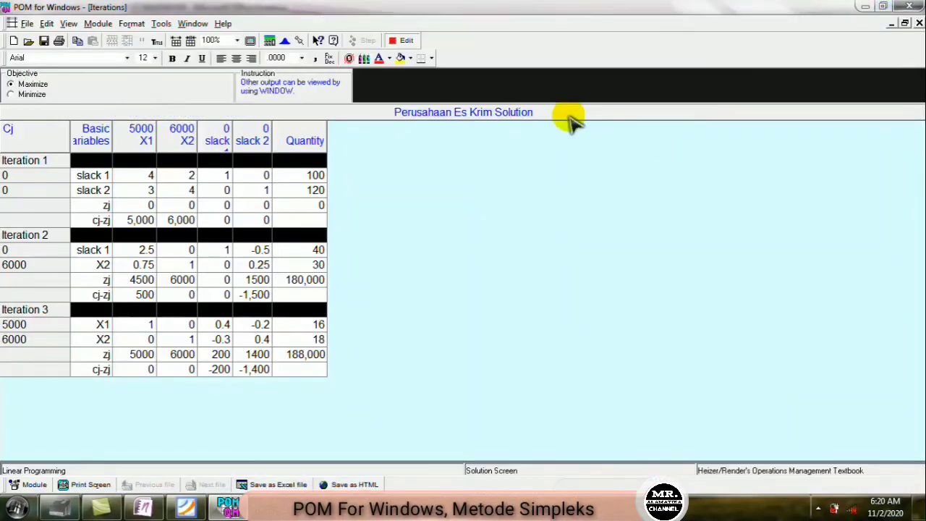
click(172, 26)
click(172, 26)
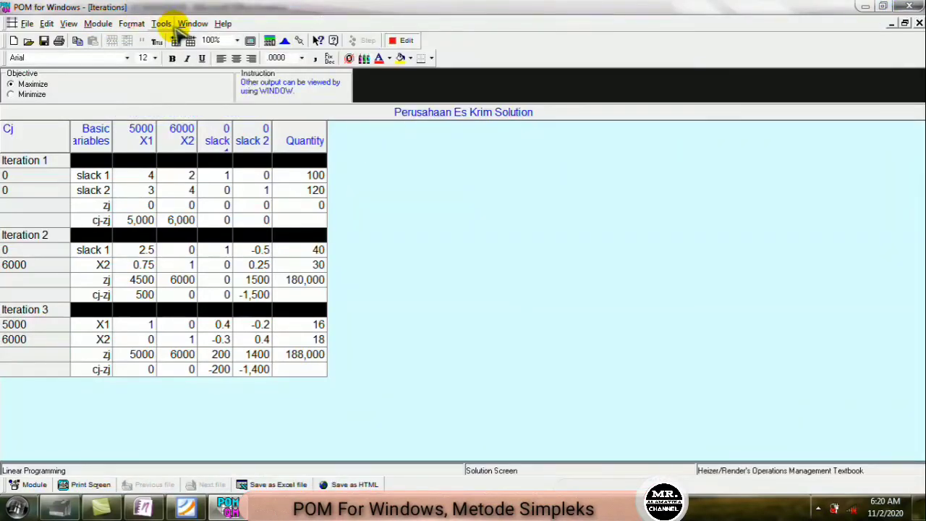
click(193, 25)
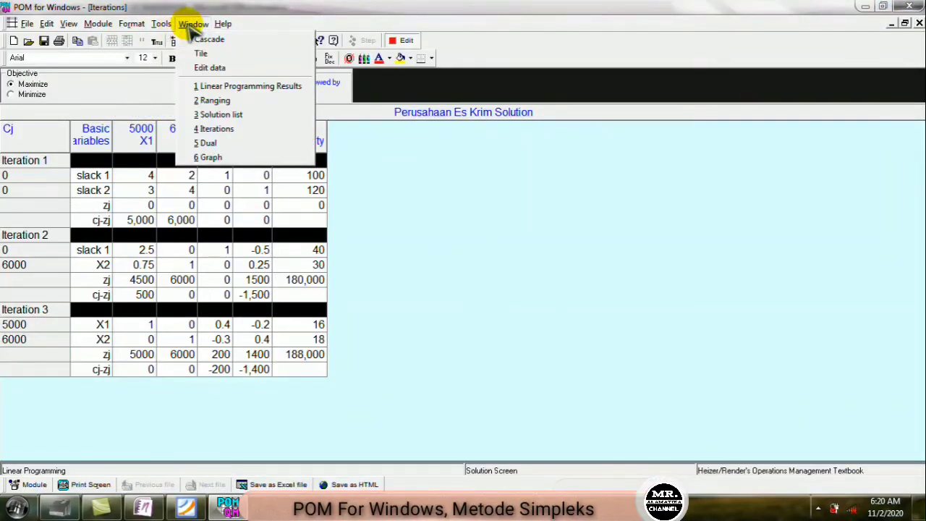
click(212, 86)
click(225, 207)
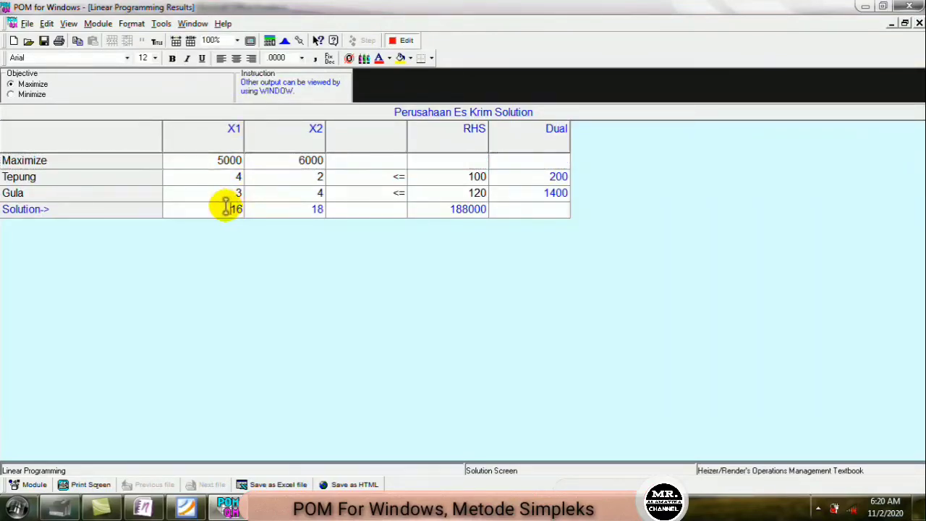
click(273, 207)
click(439, 207)
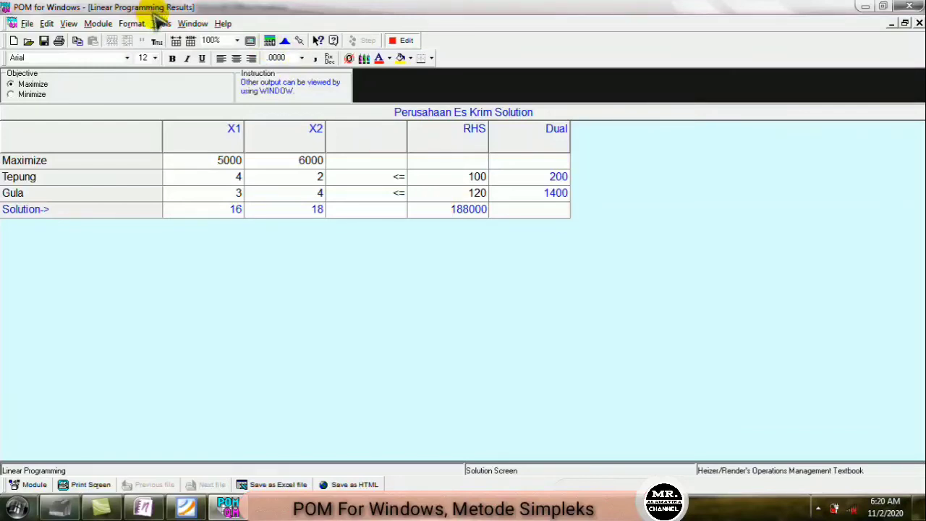
Display the Ranging results and the Solution list, checking the values of X1, X2 and the optimal Z.
click(192, 24)
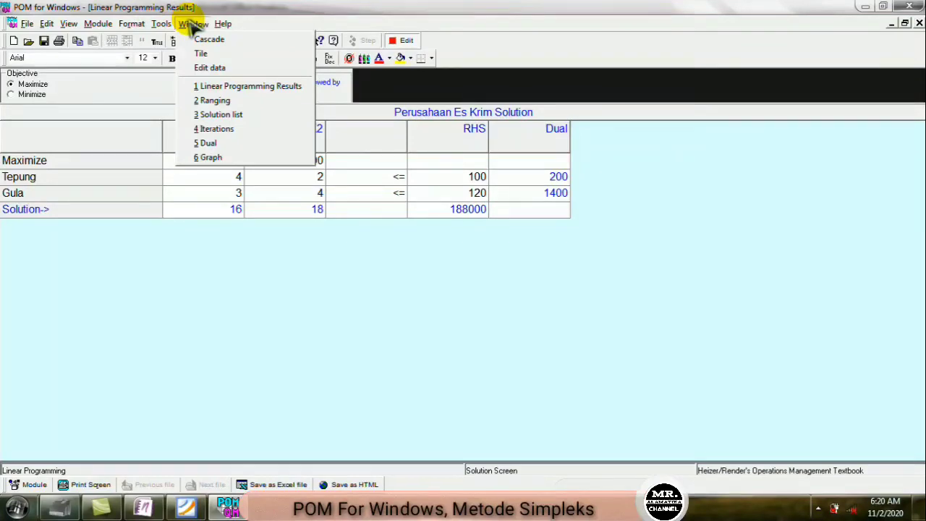
click(216, 102)
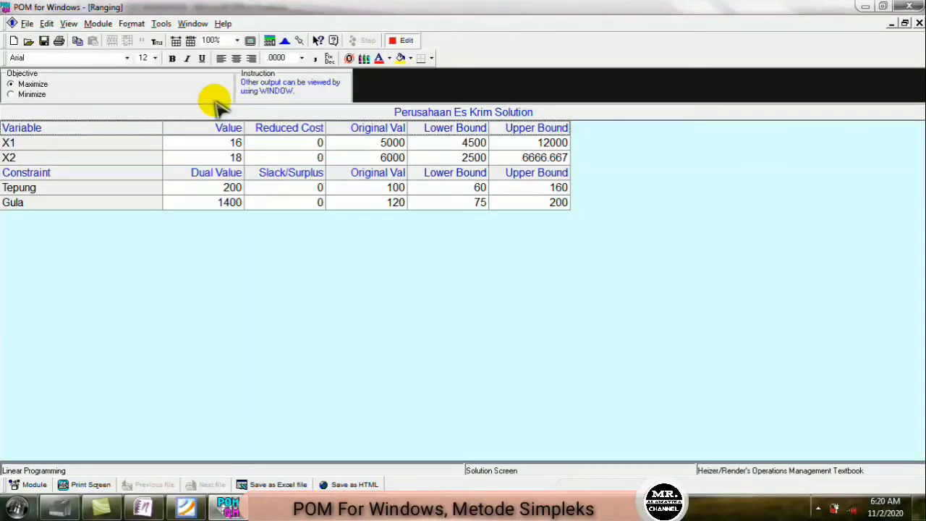
click(189, 24)
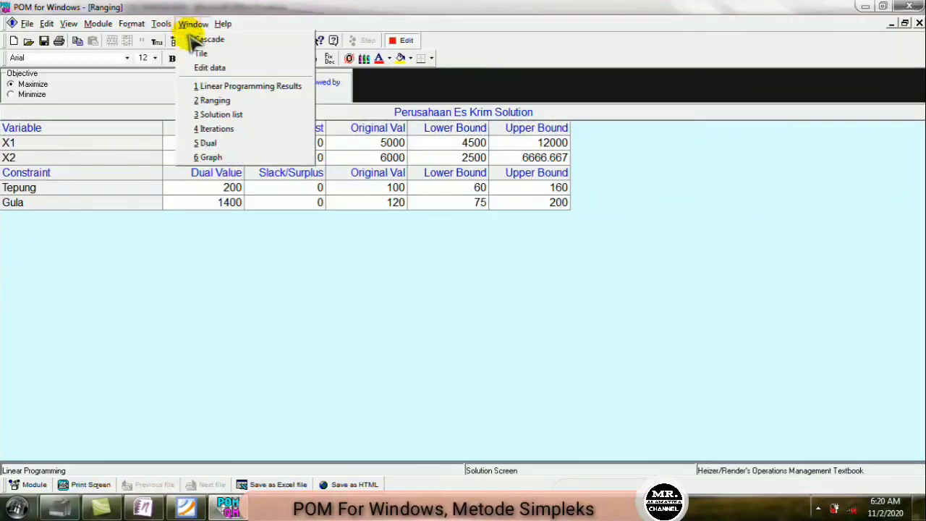
click(216, 115)
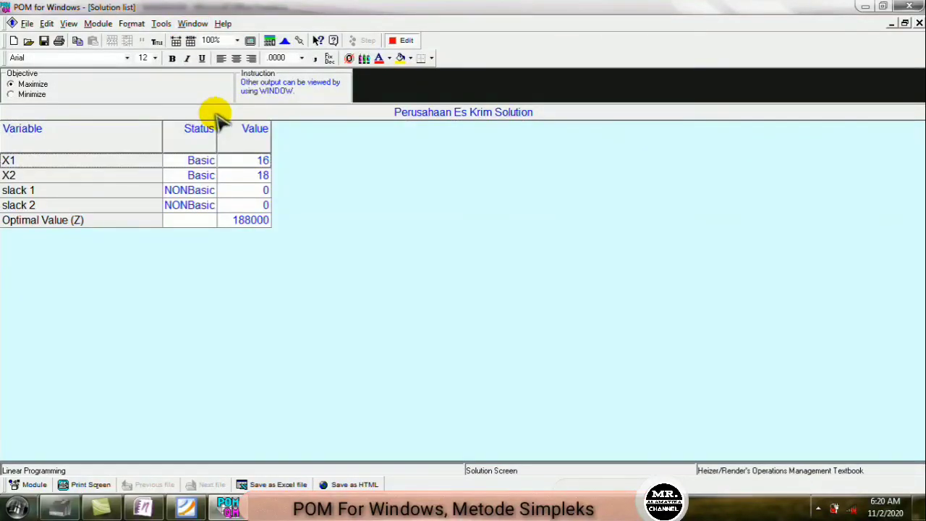
click(249, 163)
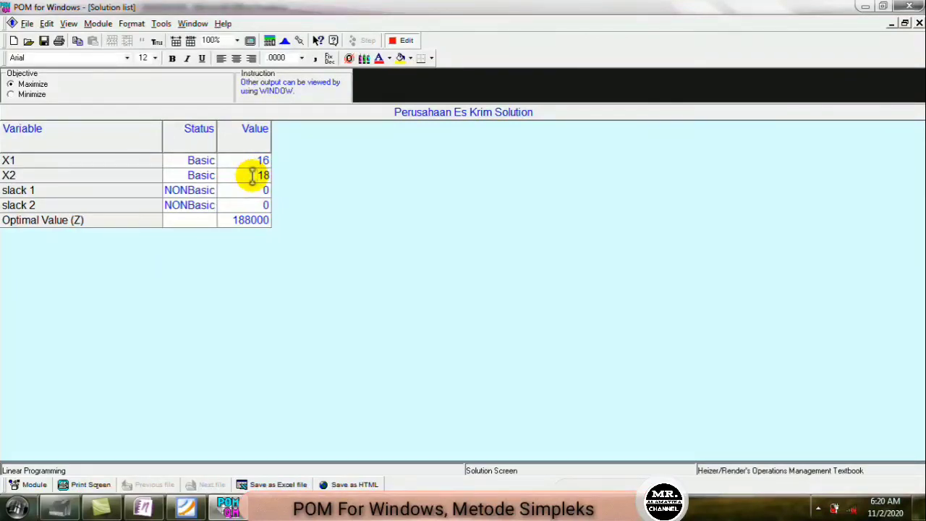
click(253, 176)
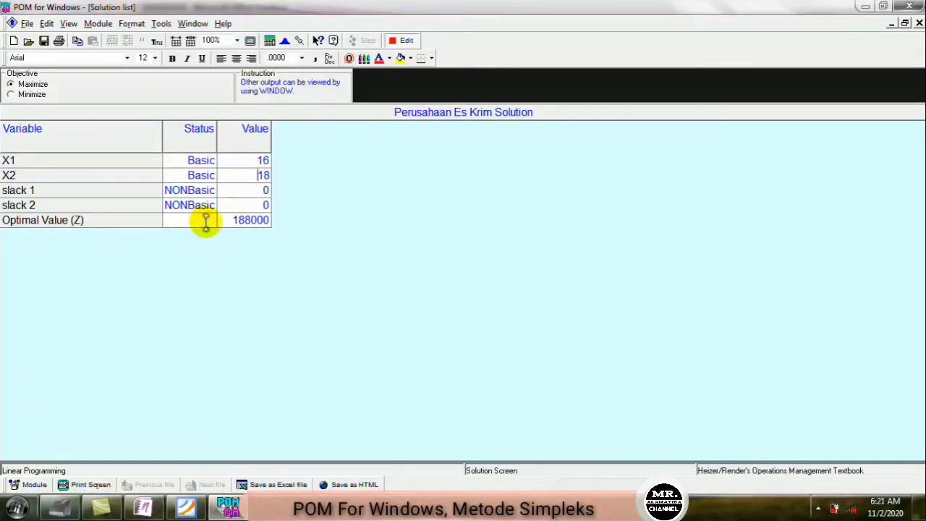
click(227, 219)
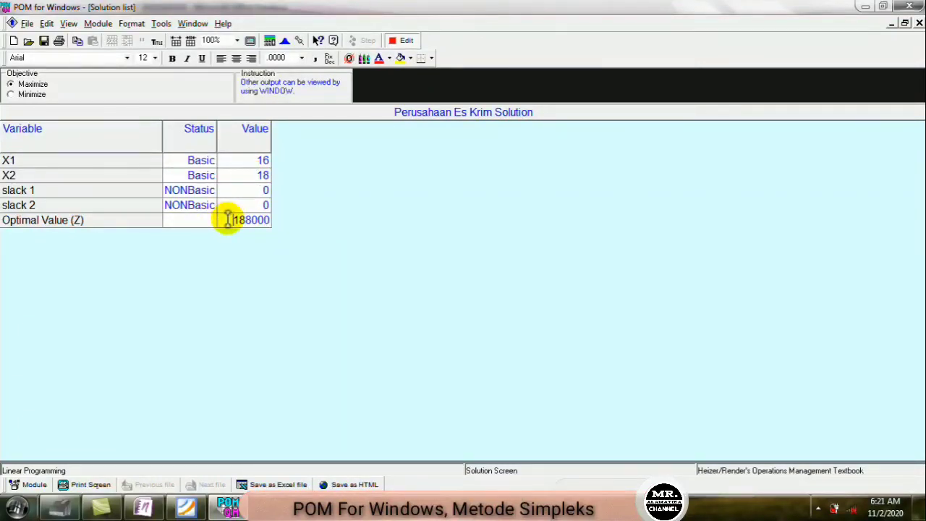
Display the Dual results to review the original and dual problems, and return to the solution graph.
click(192, 24)
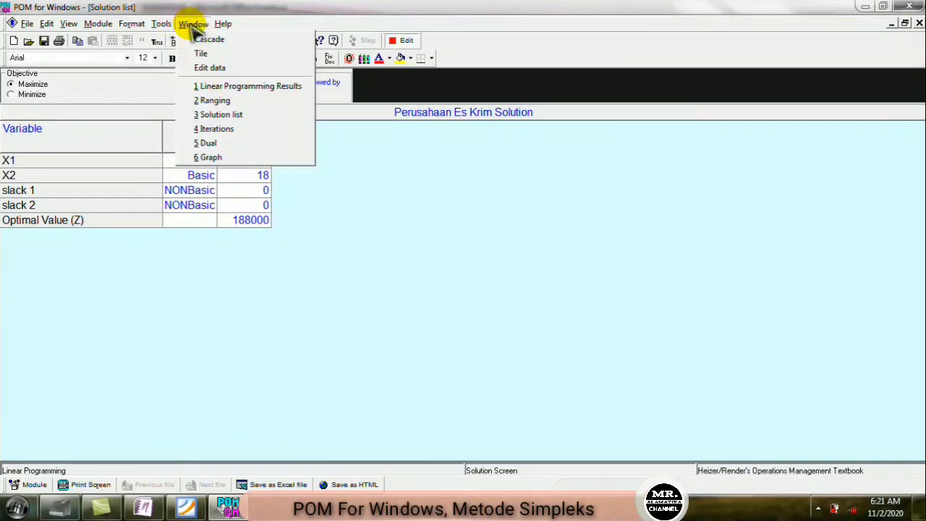
click(213, 143)
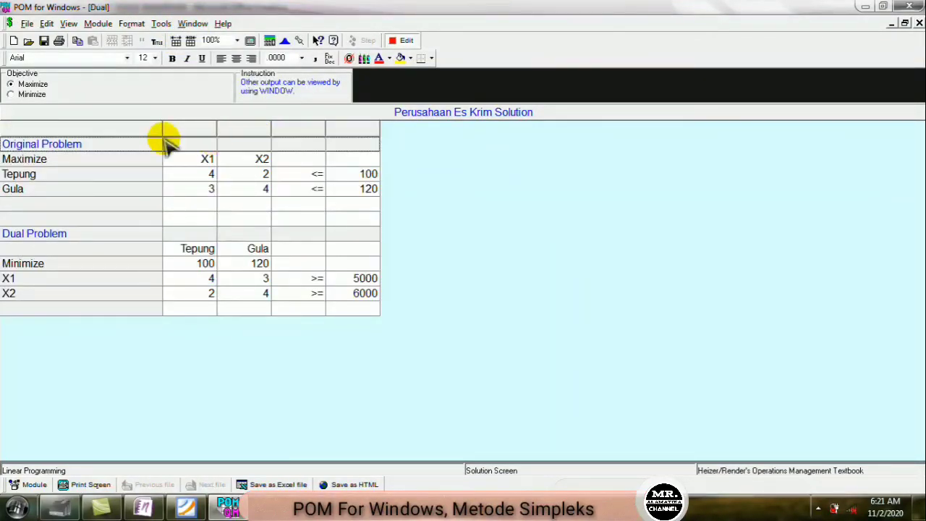
click(55, 174)
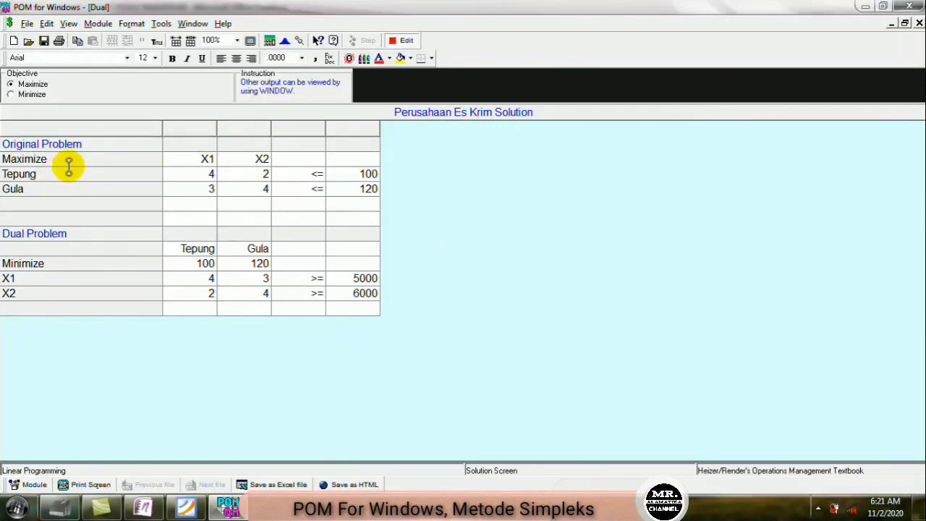
click(193, 24)
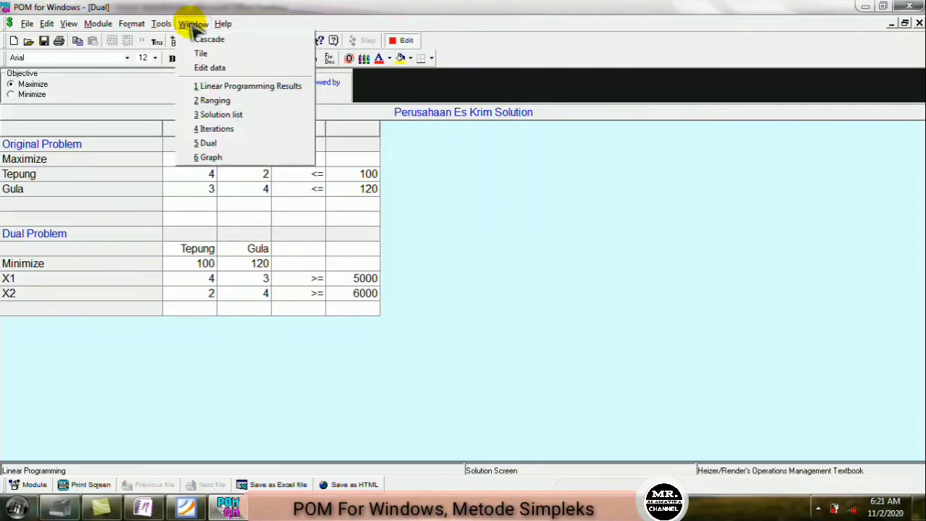
click(207, 157)
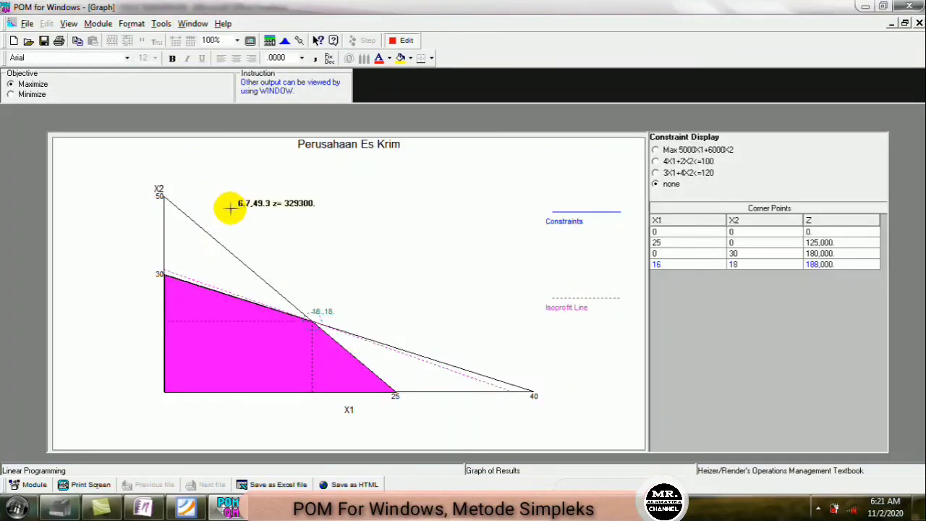